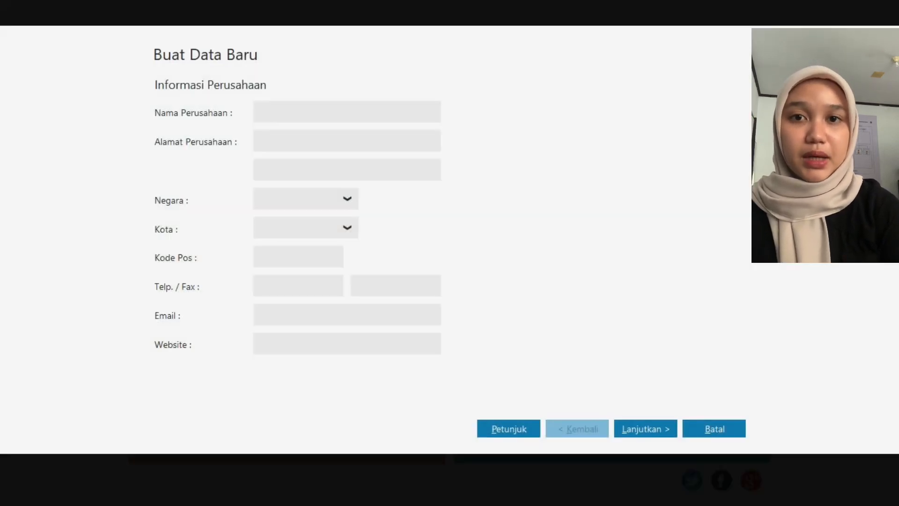
- Enter PT. ATHIRA ELEKTRONIK as the company name for the new data
text(P)
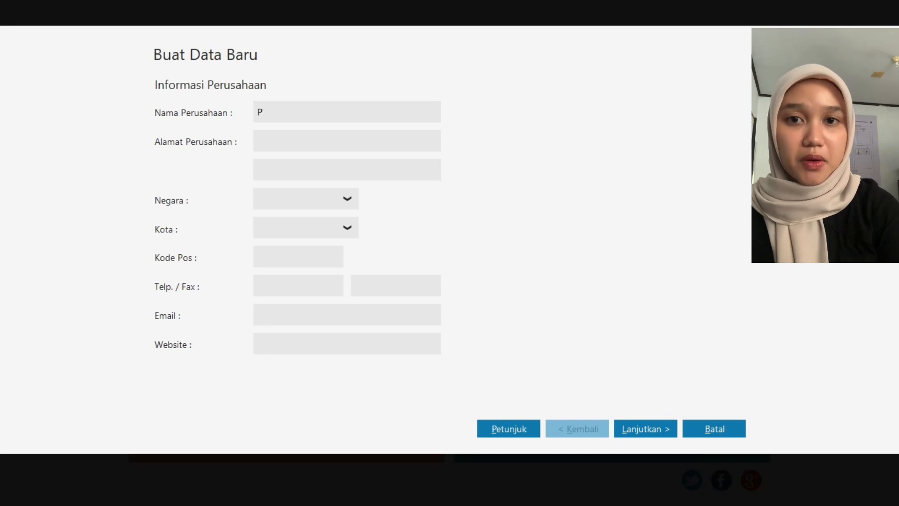
text(T. A)
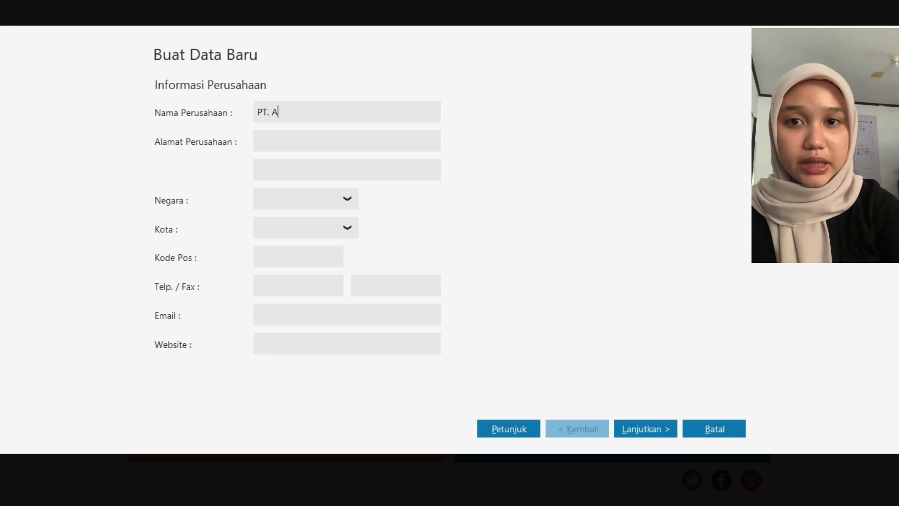
text(THIRA ELEKTR)
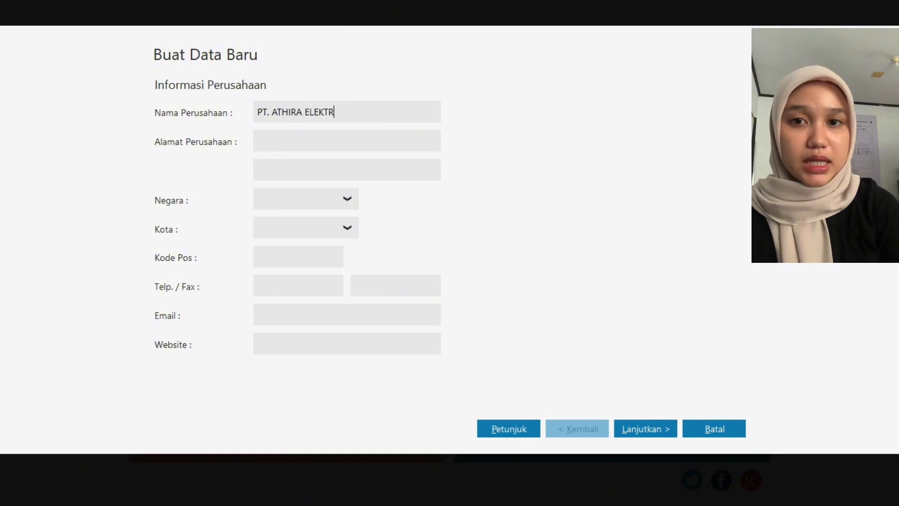
text(ONIK)
- Fill in the company's street address and city on the two company address lines
click(258, 141)
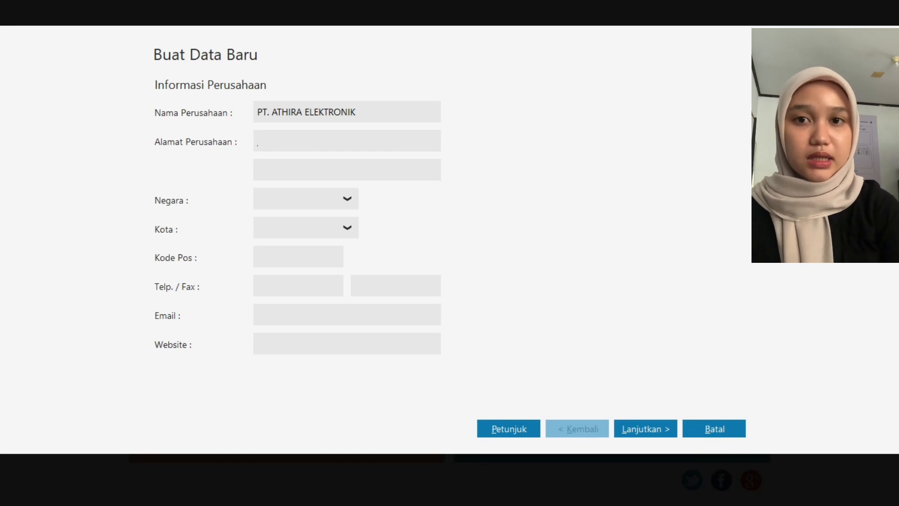
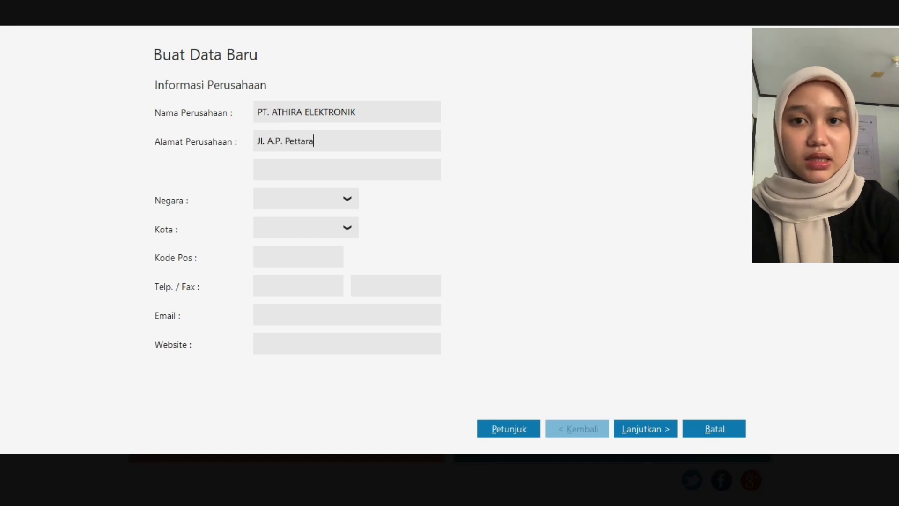
key(Tab)
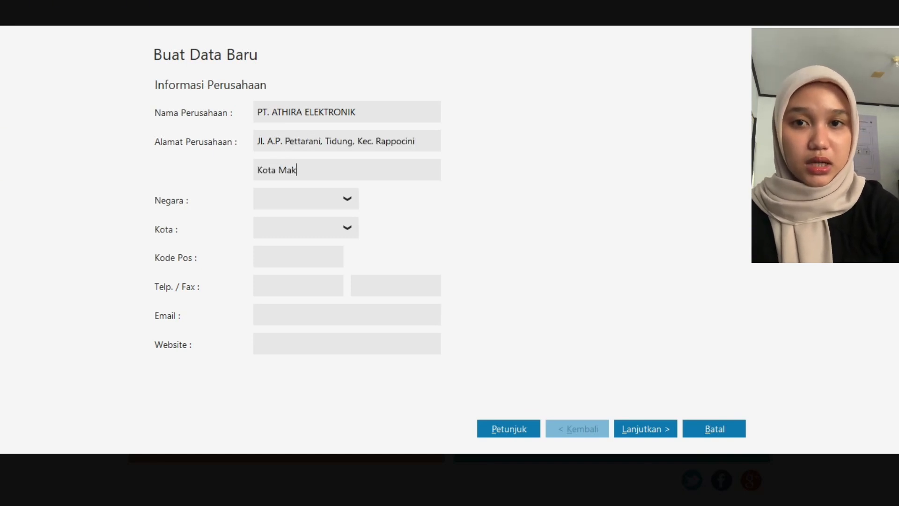
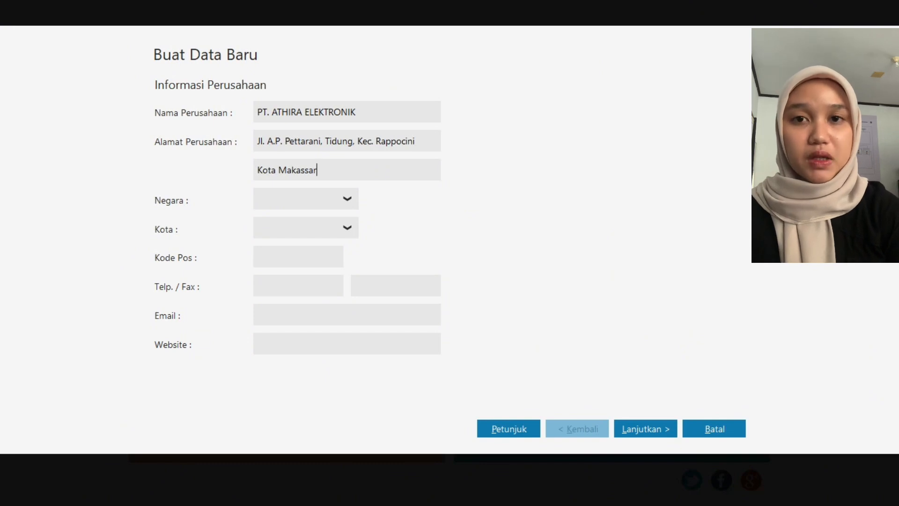
- Set the company's country to Indonesia and its city to Makasar
click(347, 199)
click(276, 243)
click(347, 228)
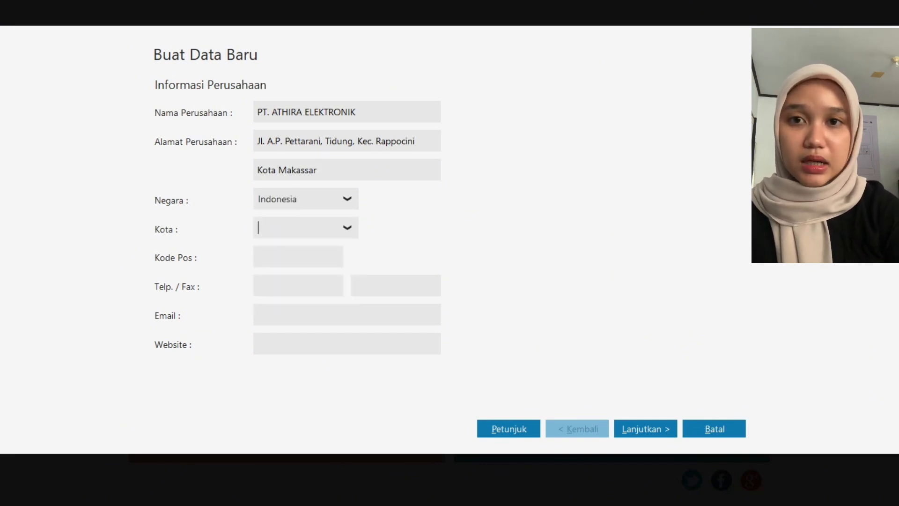
key(alt+Down)
key(Down)
key(Down)
key(Down)
key(Down)
key(Down)
key(Down)
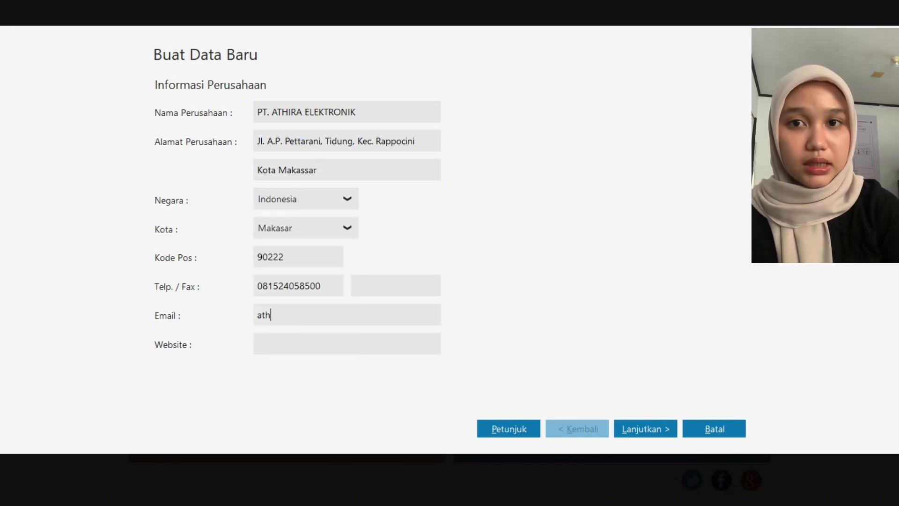
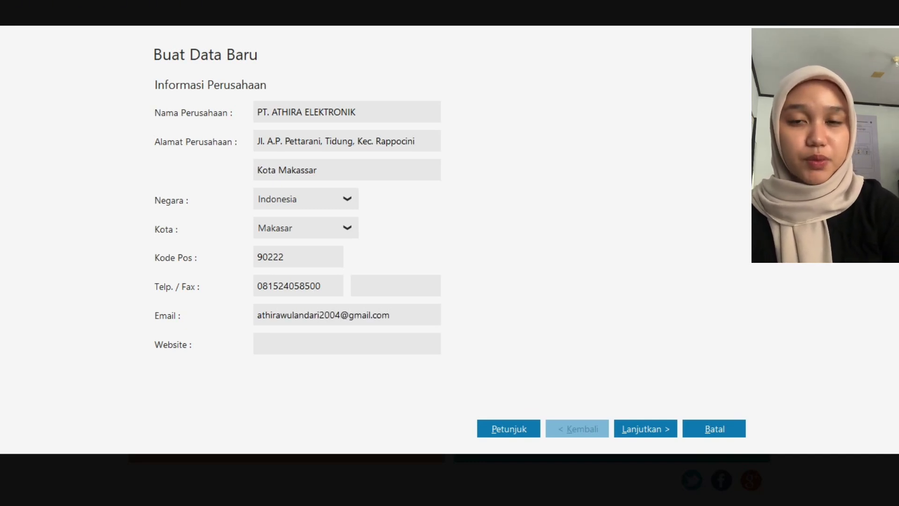
- Fill in the company's postal code, phone number and e-mail, and continue to the accounting period
key(Return)
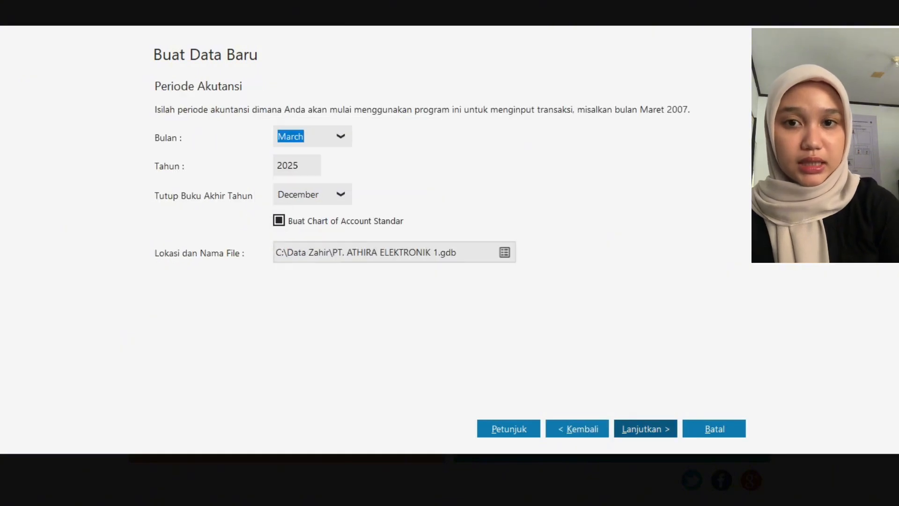
- Set the starting month of the accounting period to January
key(alt+Down)
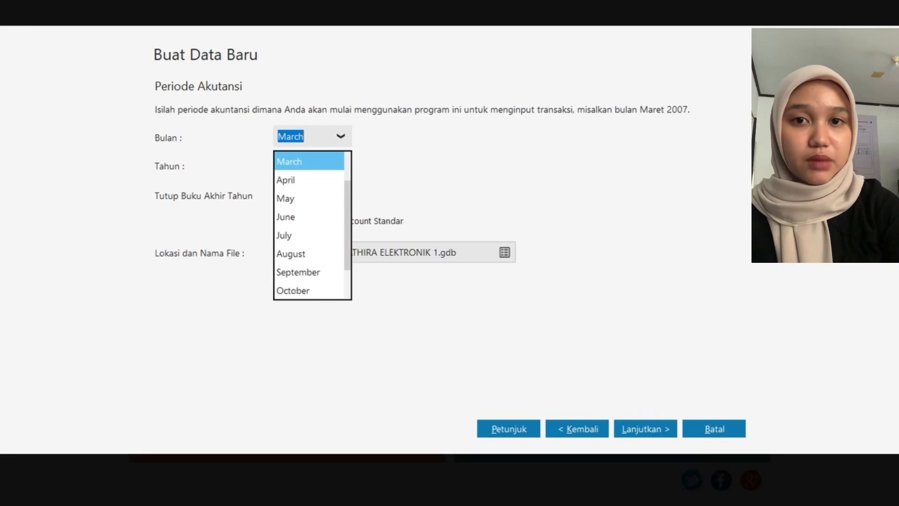
drag(348, 211, 348, 186)
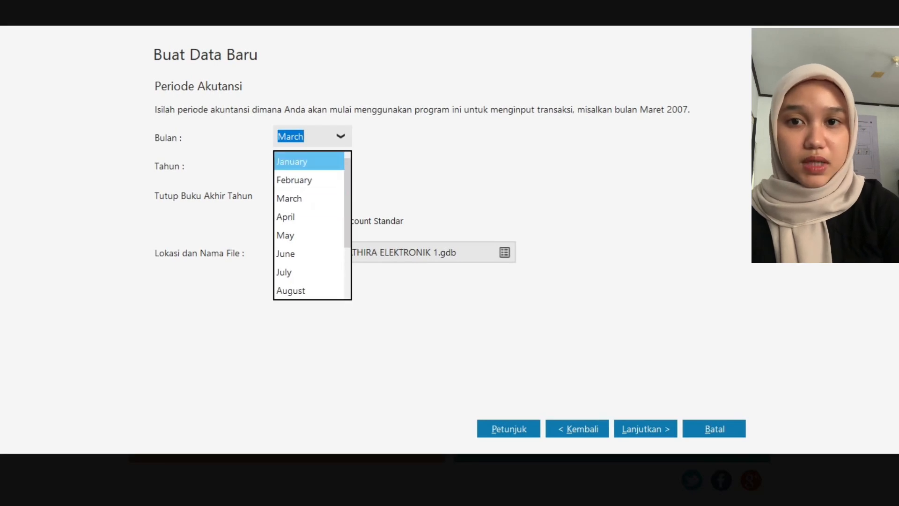
click(309, 161)
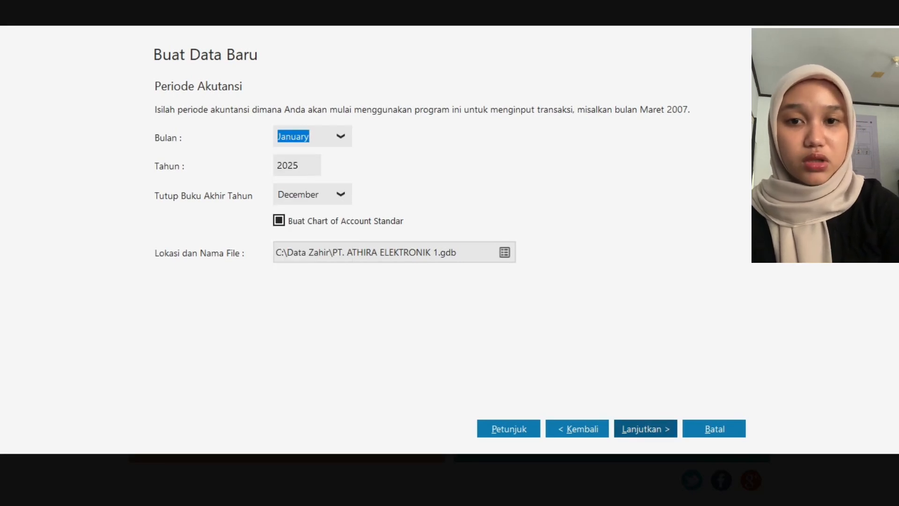
- Change the data file name to PT. ATHIRA ELEKTRONIK.GBK in C:\Data Zahir and continue to the final confirmation
click(505, 252)
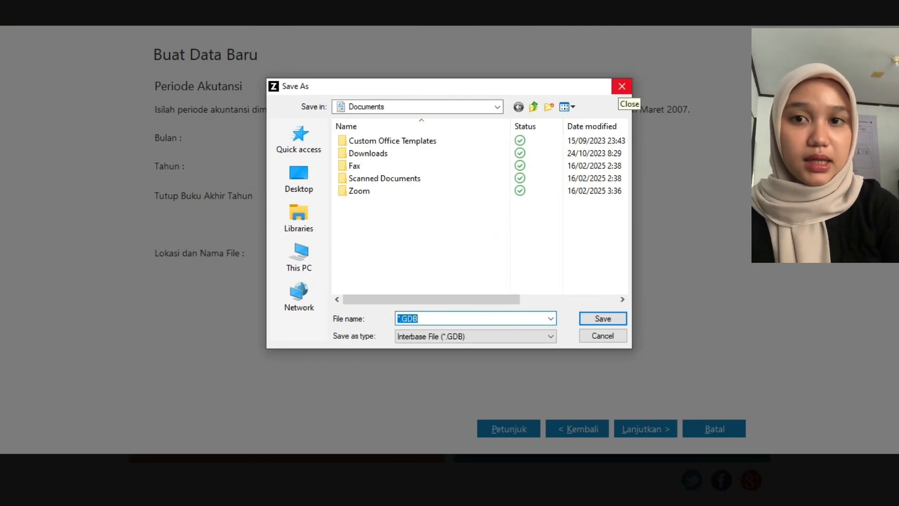
click(621, 86)
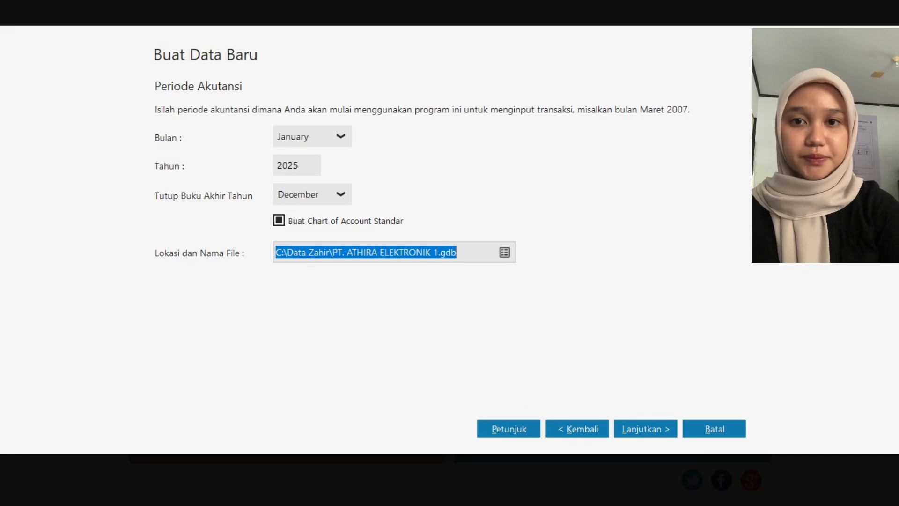
click(438, 252)
key(BackSpace)
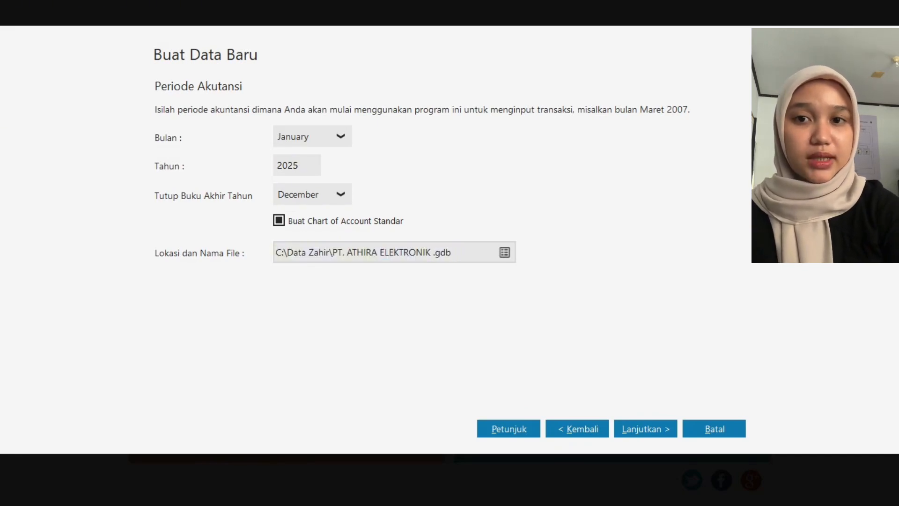
key(Delete)
key(Delete)
key(Delete)
key(Delete)
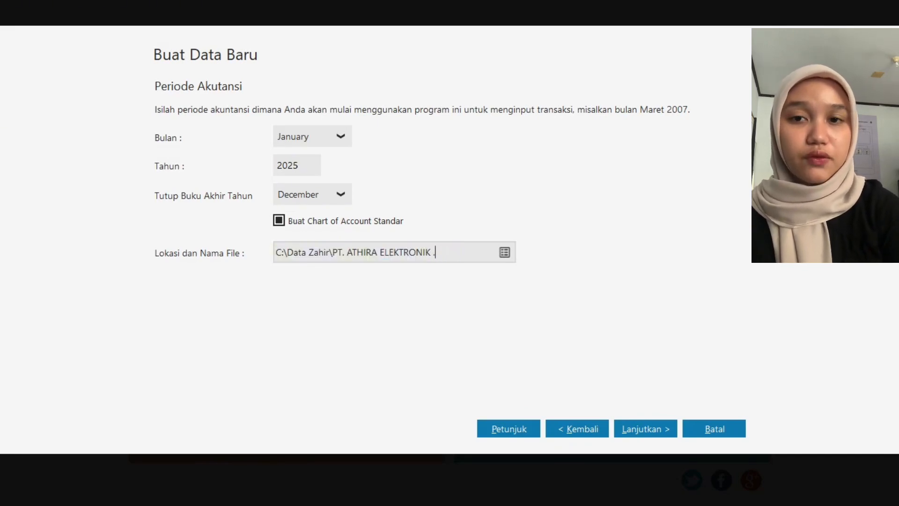
click(645, 429)
click(645, 428)
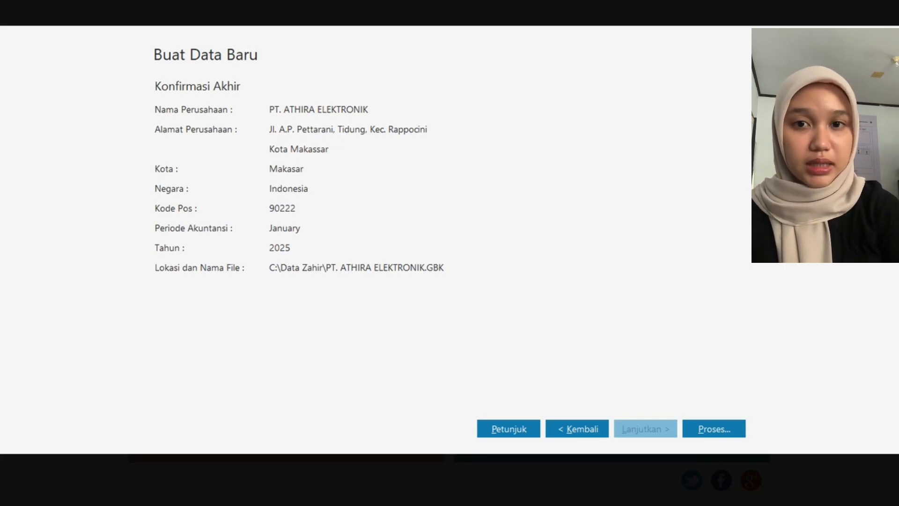
- Create the company data with Perdagangan Umum as the business type and dismiss the password facility notice
click(714, 429)
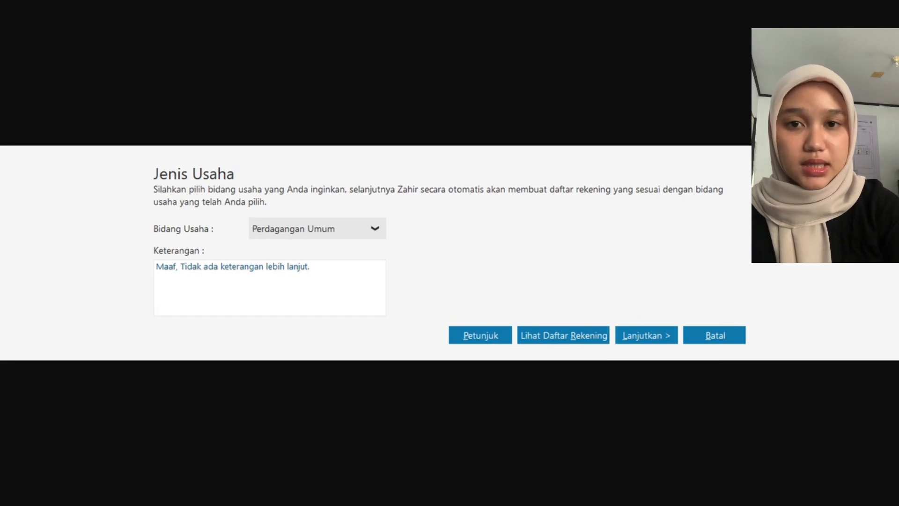
key(alt+l)
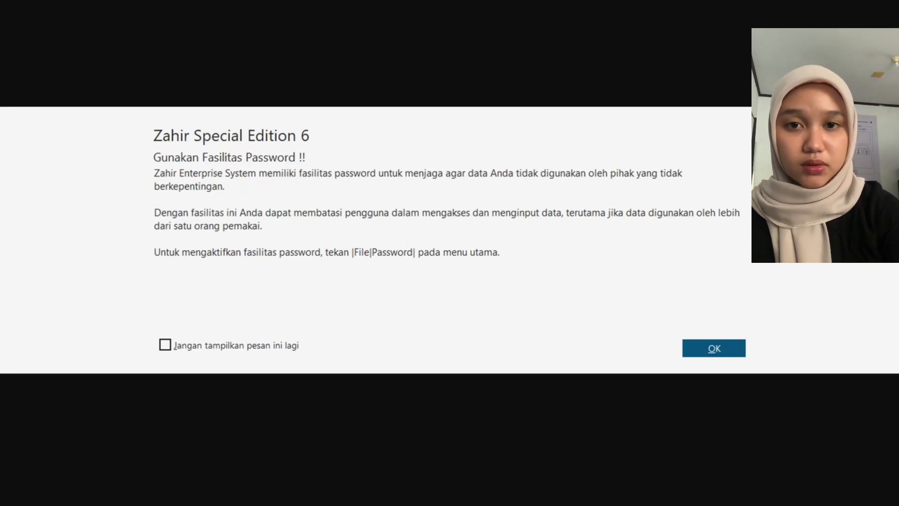
key(Return)
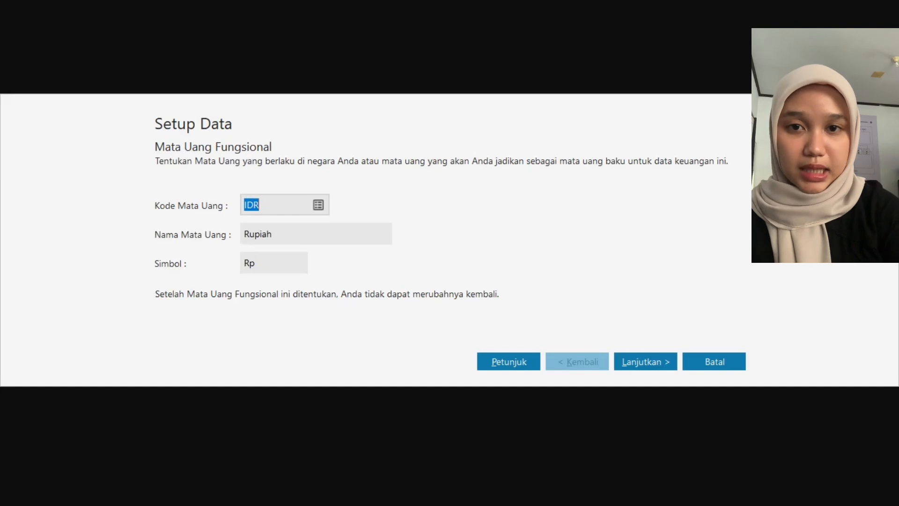
- Accept IDR (Rupiah) as both the functional and the foreign currency and finish the data setup
key(Return)
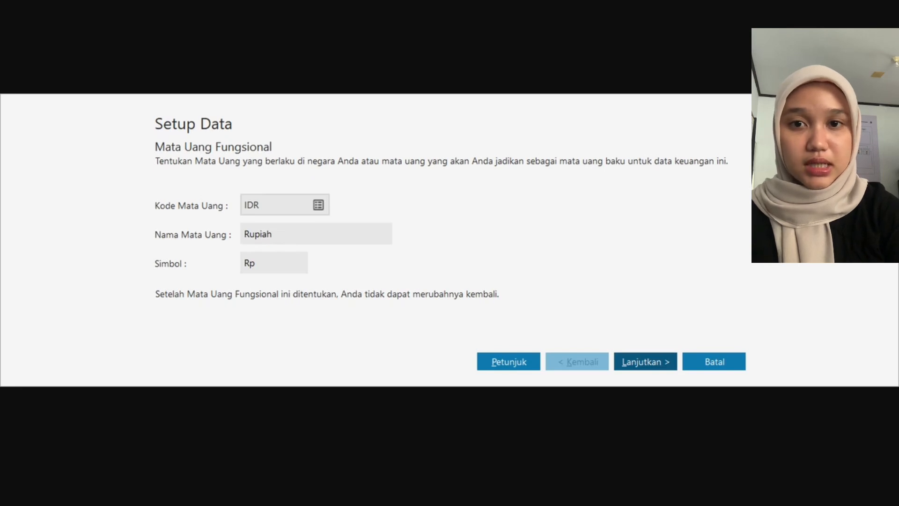
key(Return)
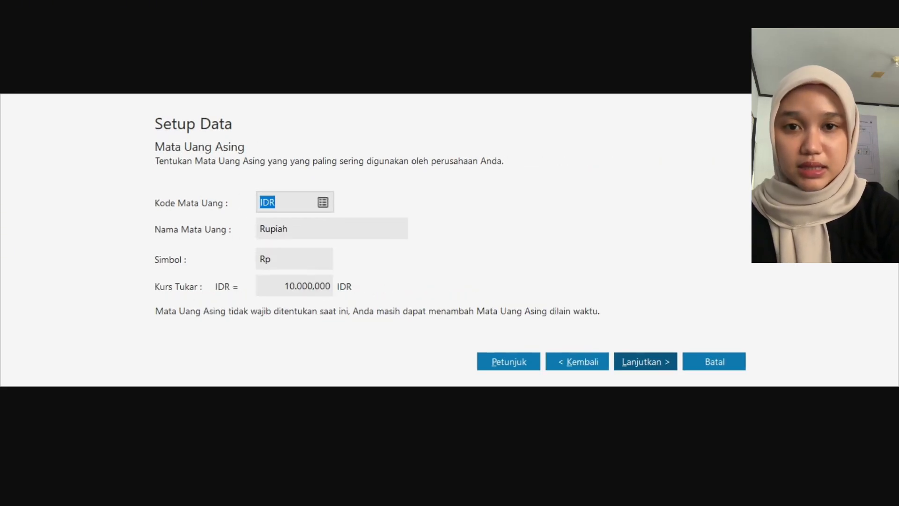
key(Return)
key(Return)
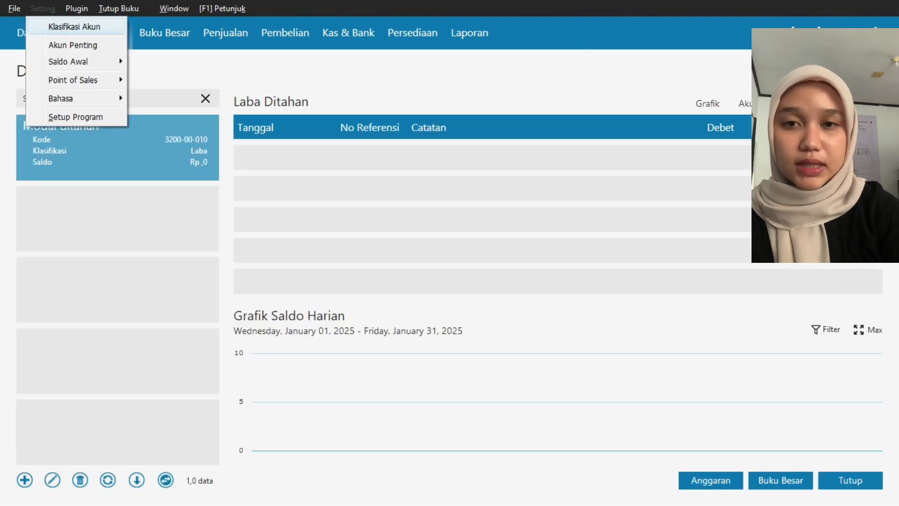
- Open the form for filling in the accounts' opening balances
key(Down)
key(Down)
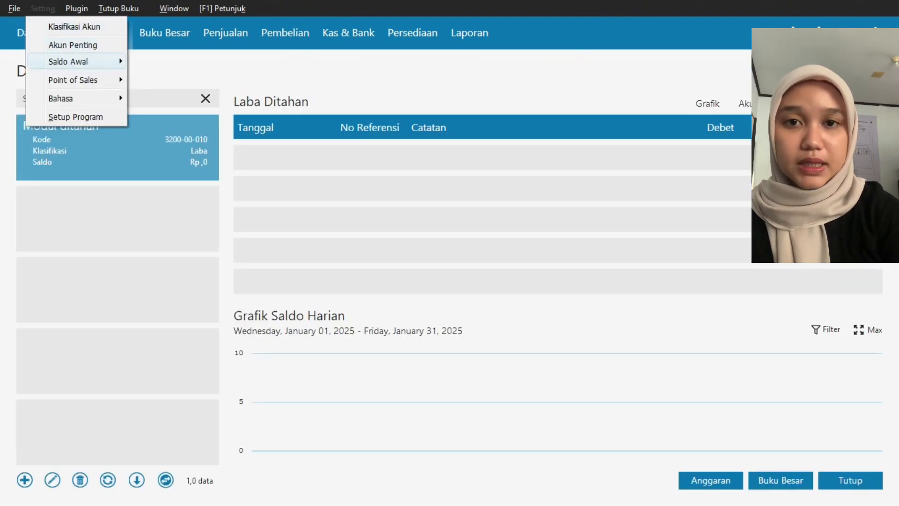
key(Right)
key(Return)
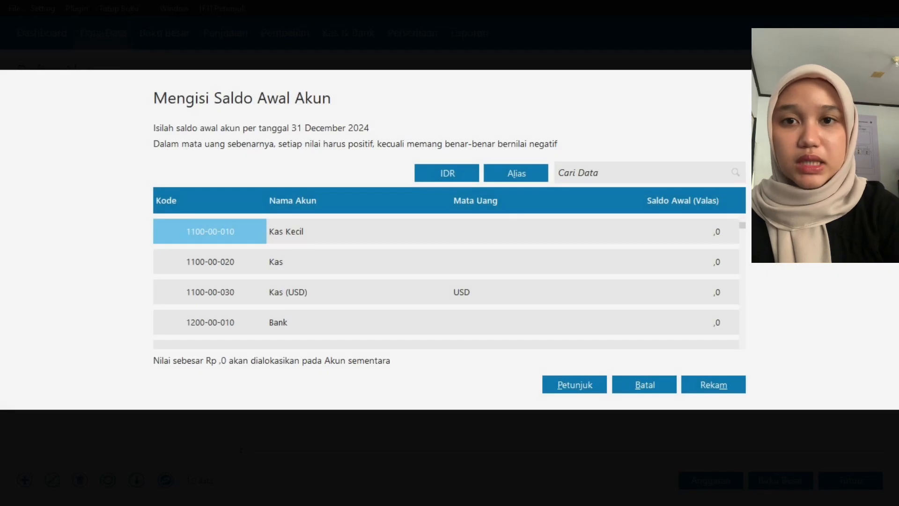
- Enter opening balances of 3500000 for Kas and 25500000 for Bank, and save the accounts' opening balances
click(630, 262)
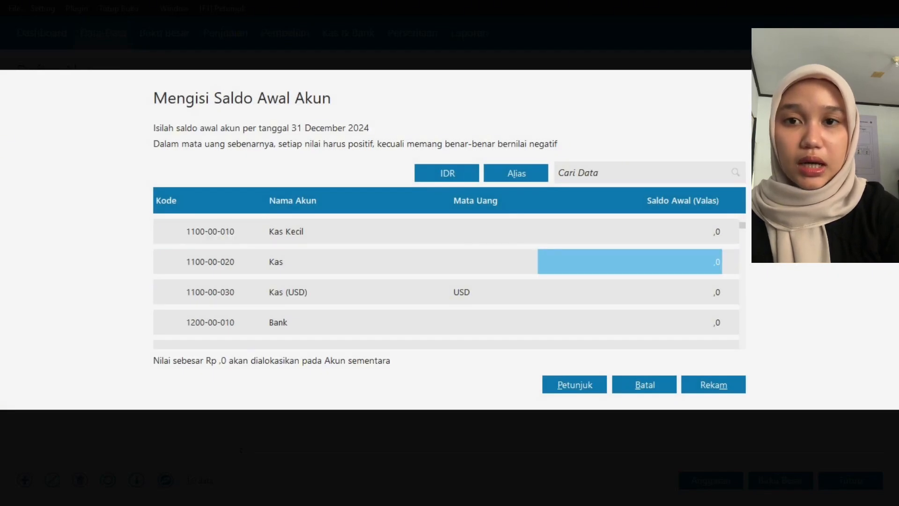
text(3500000)
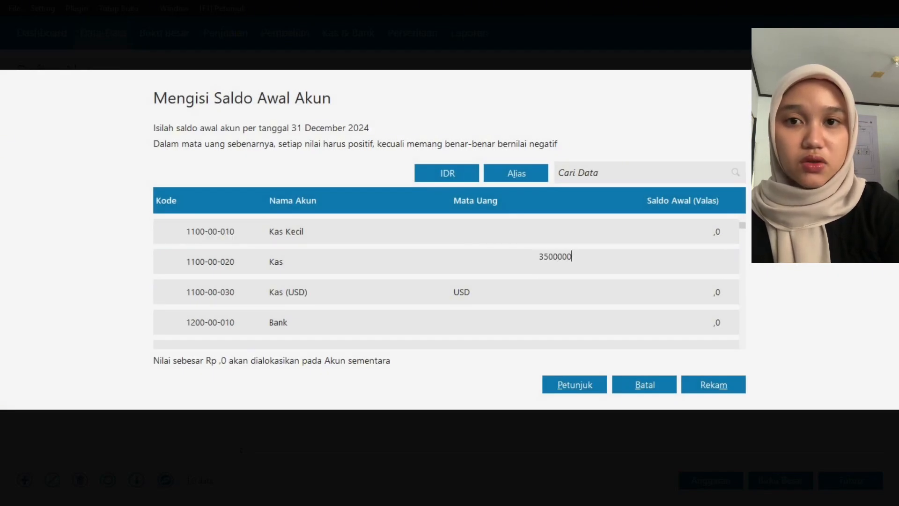
key(Return)
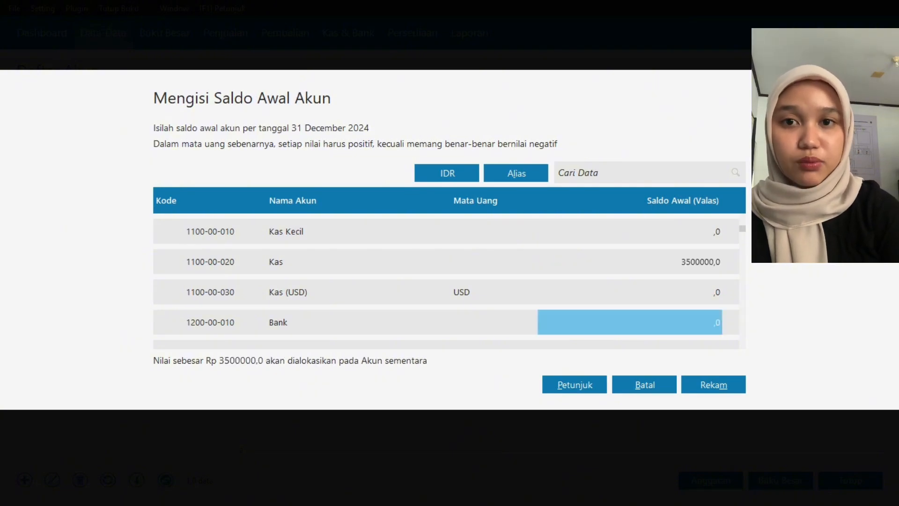
text(25500000)
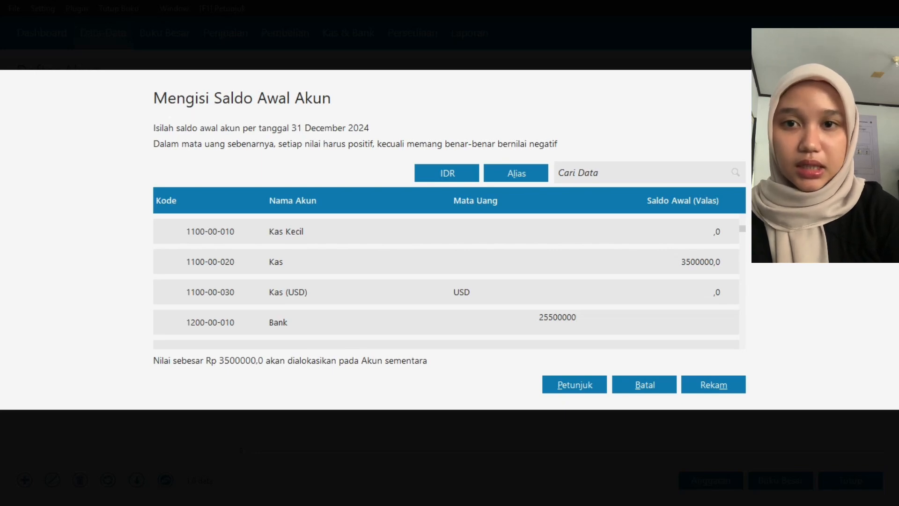
key(Return)
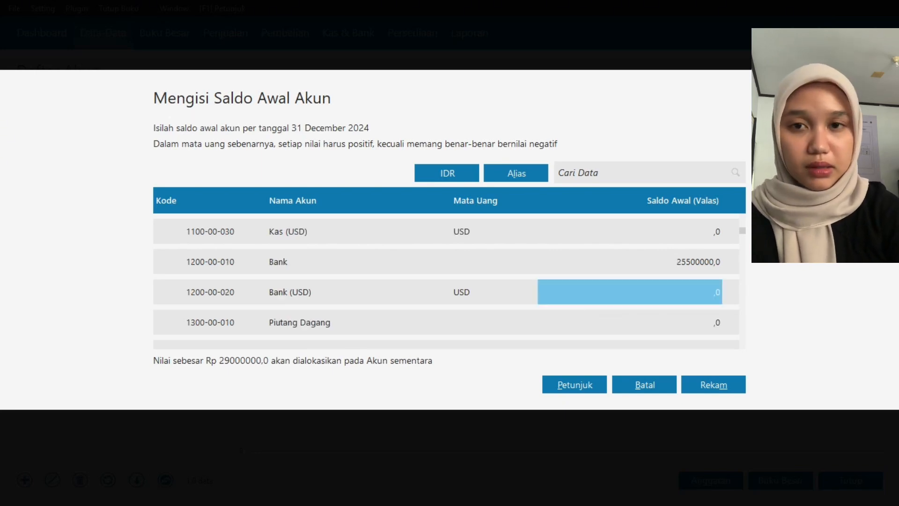
click(714, 384)
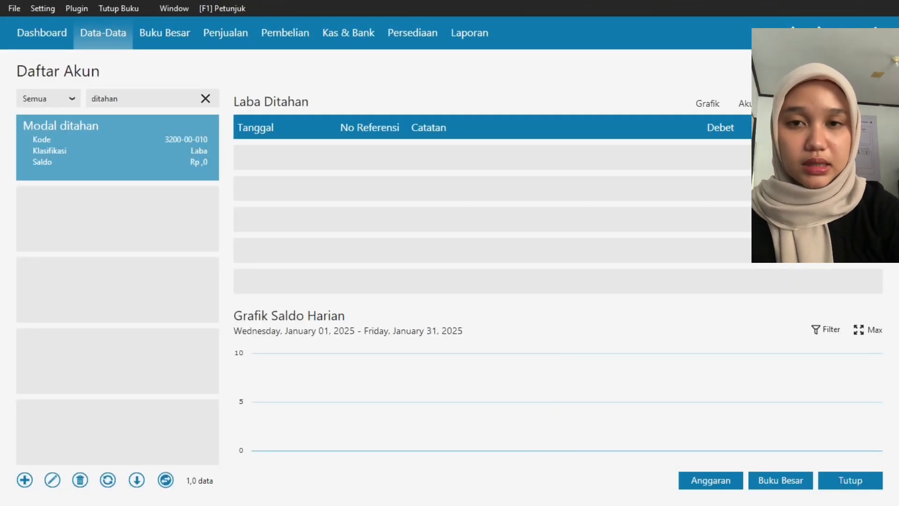
- Add PT YESS as a company customer in Data Nama Alamat and save it without the NPWP/NIK details
click(103, 32)
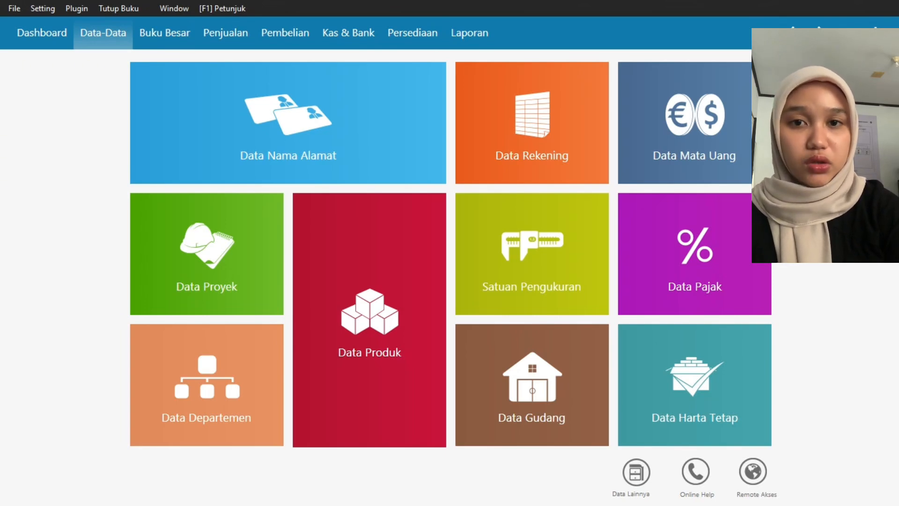
click(287, 127)
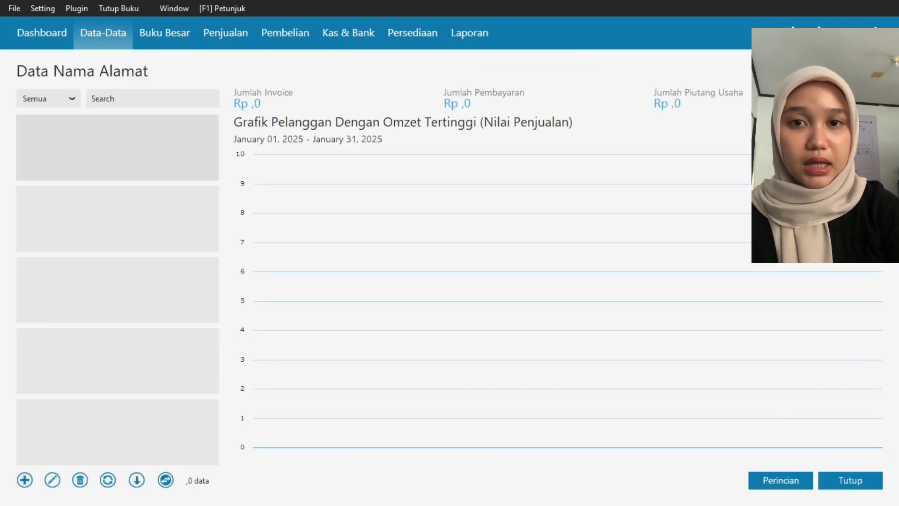
click(25, 480)
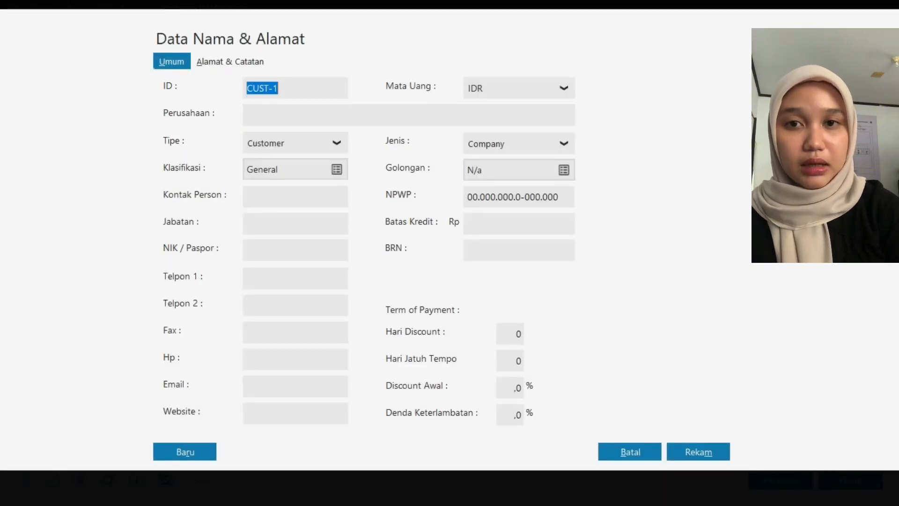
key(Tab)
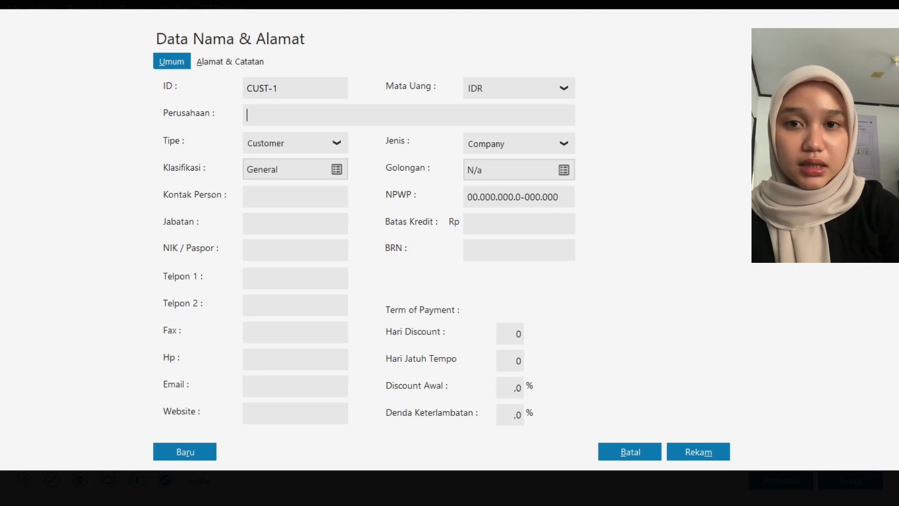
text(PT YESS)
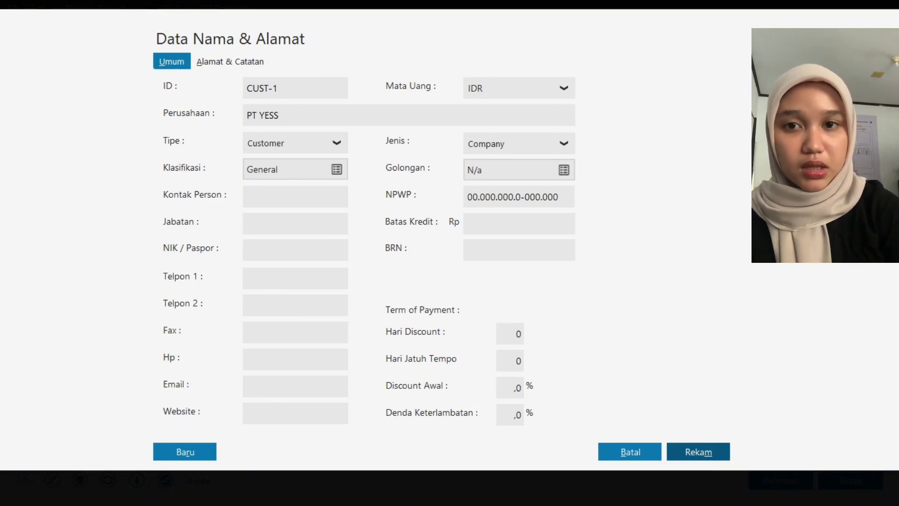
click(697, 451)
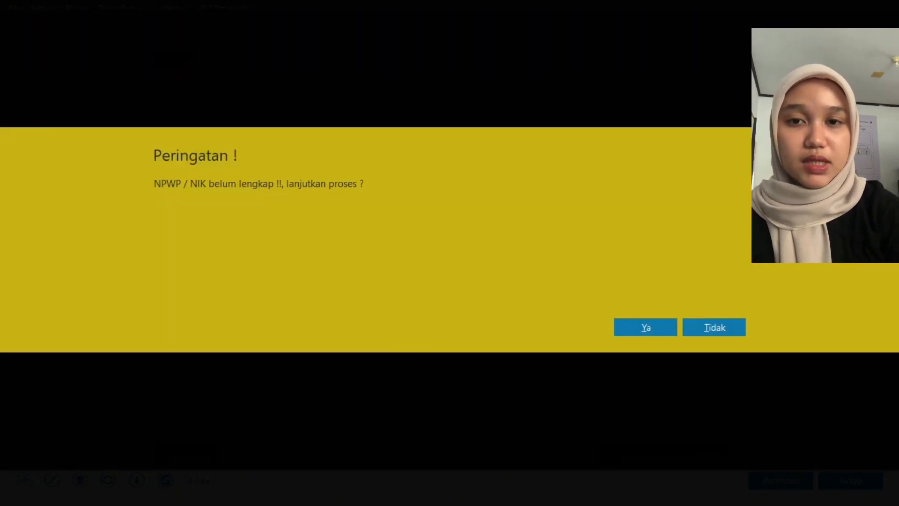
click(645, 327)
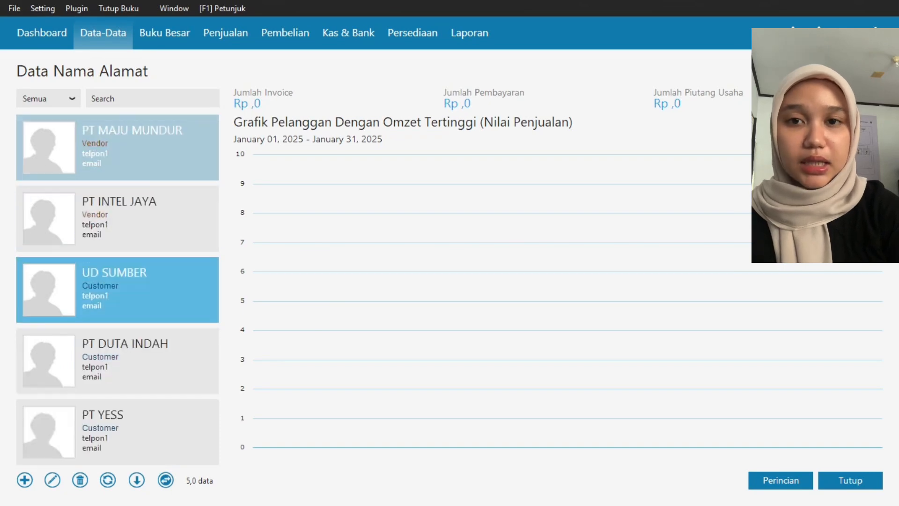
- Start a new receivables opening balance entry for customer PT YESS, dated 30 December 2024
click(43, 8)
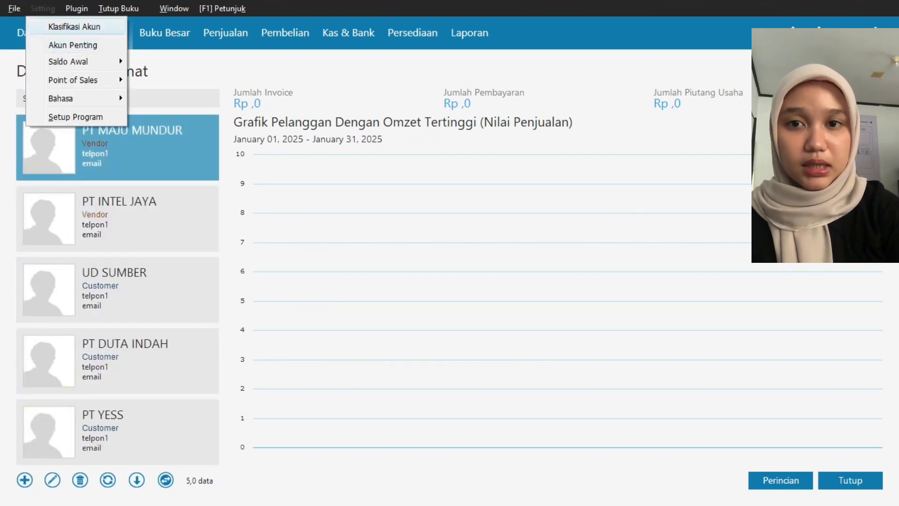
mouse_move(70, 61)
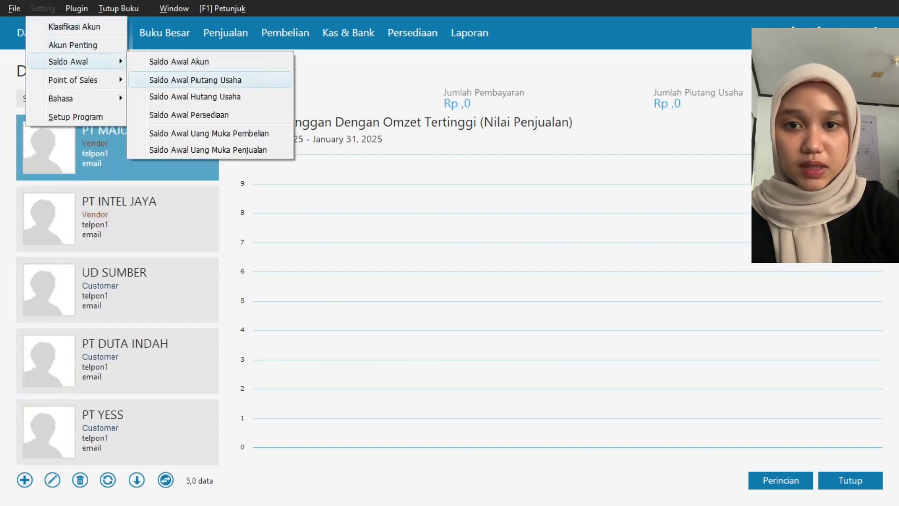
click(195, 81)
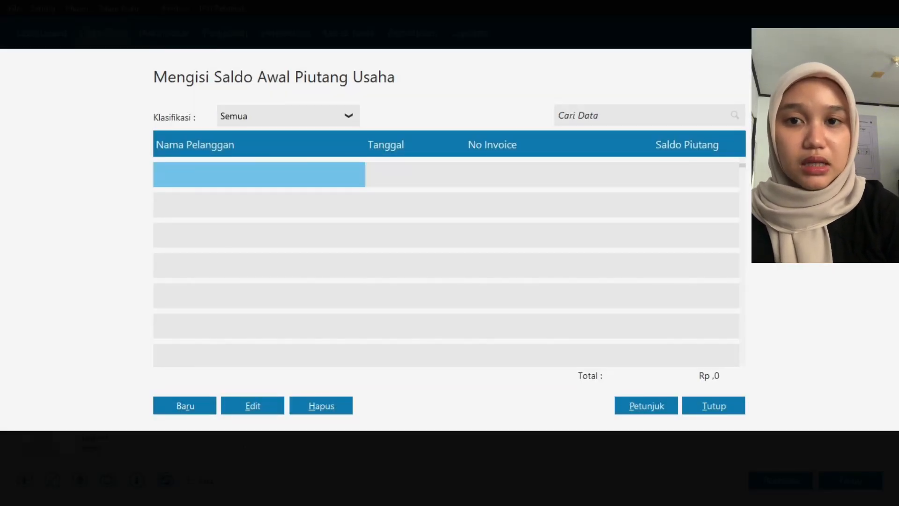
click(185, 405)
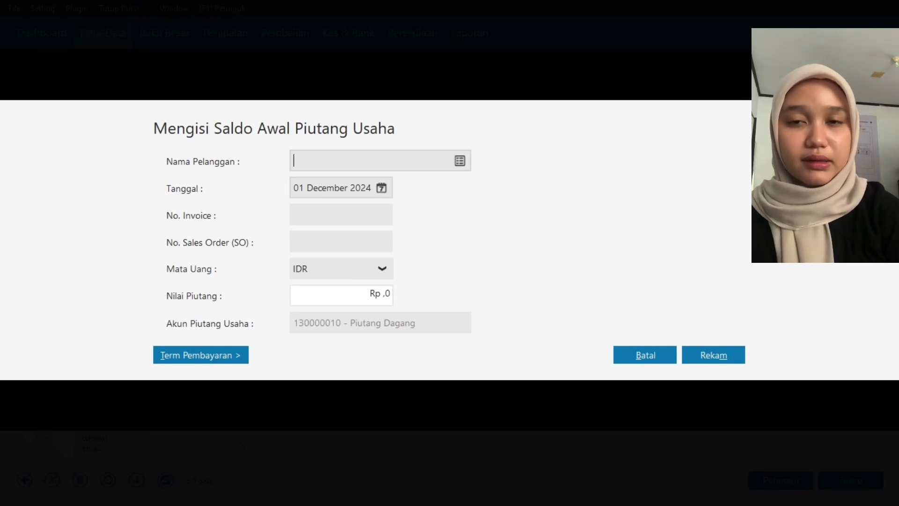
click(460, 161)
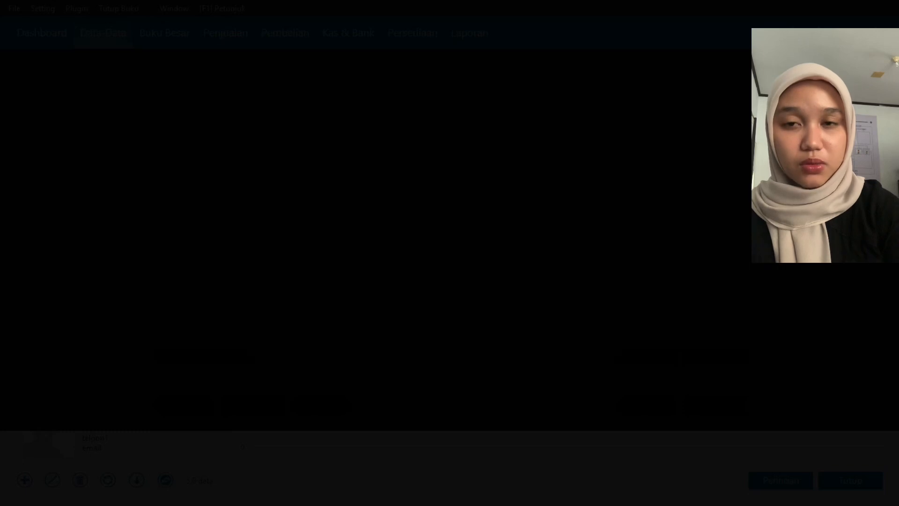
key(Return)
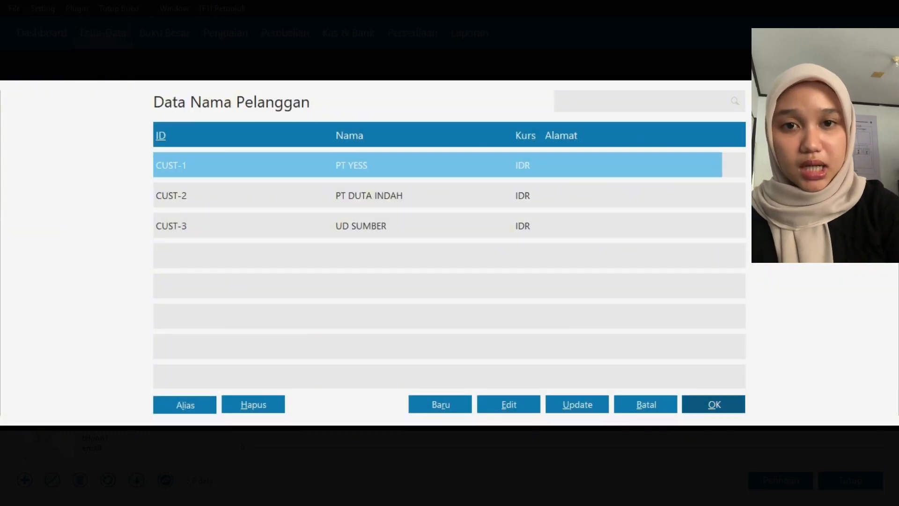
click(382, 188)
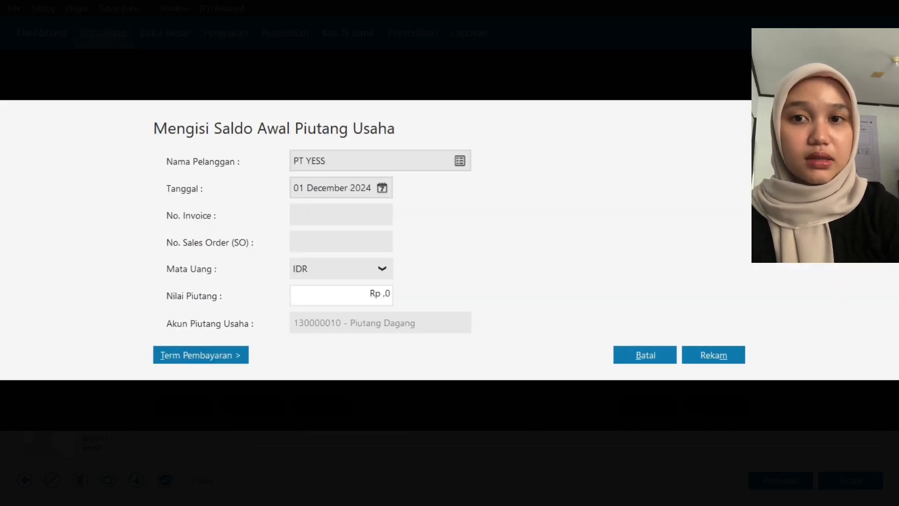
click(391, 325)
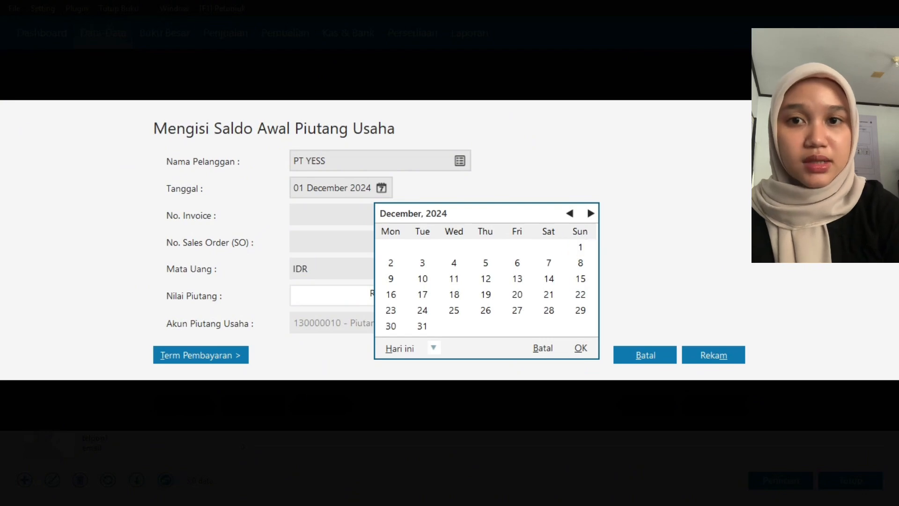
click(580, 348)
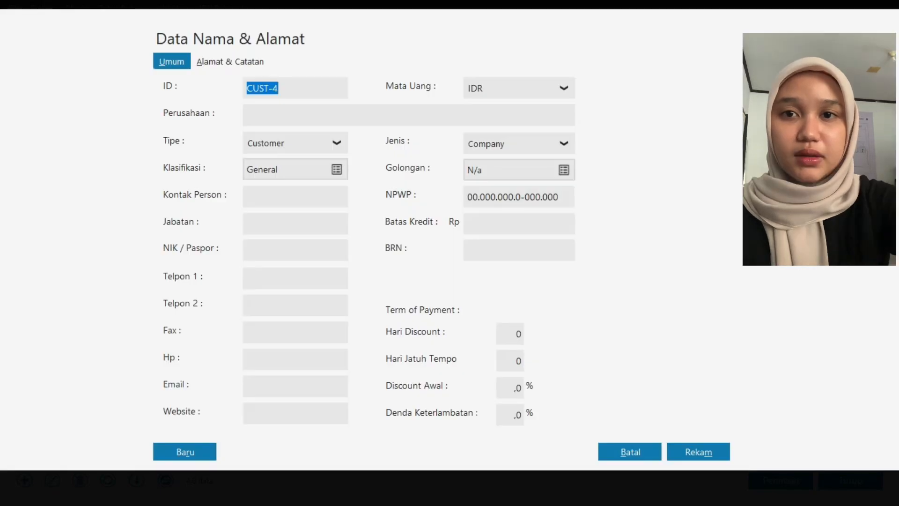
- Set the new contact's type to Vendor, name it PT MAJU MUNDUR, and save it without the NPWP/NIK details
click(295, 143)
click(290, 186)
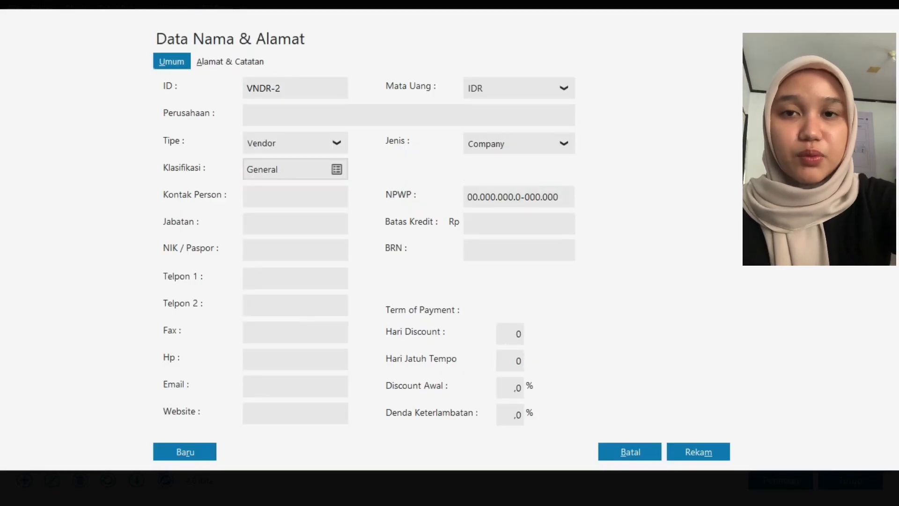
click(409, 115)
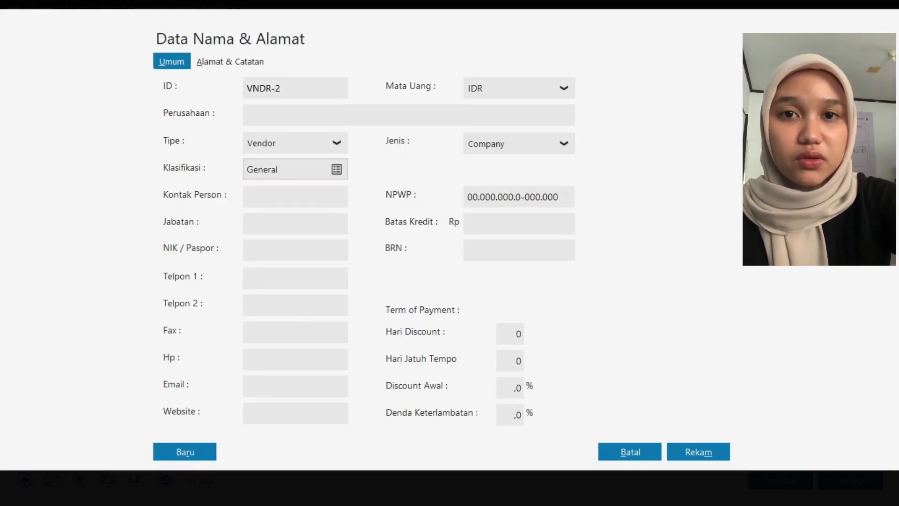
text(PT )
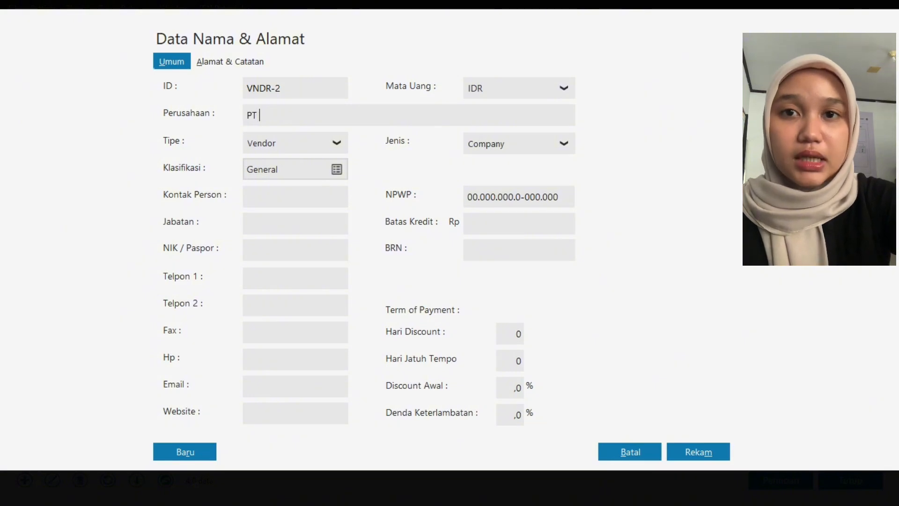
text(MAJU MUNDUR)
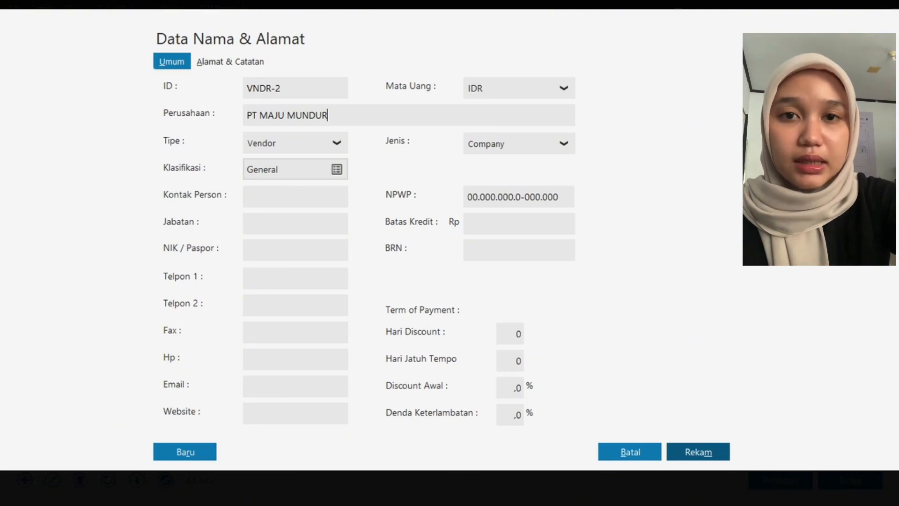
click(698, 452)
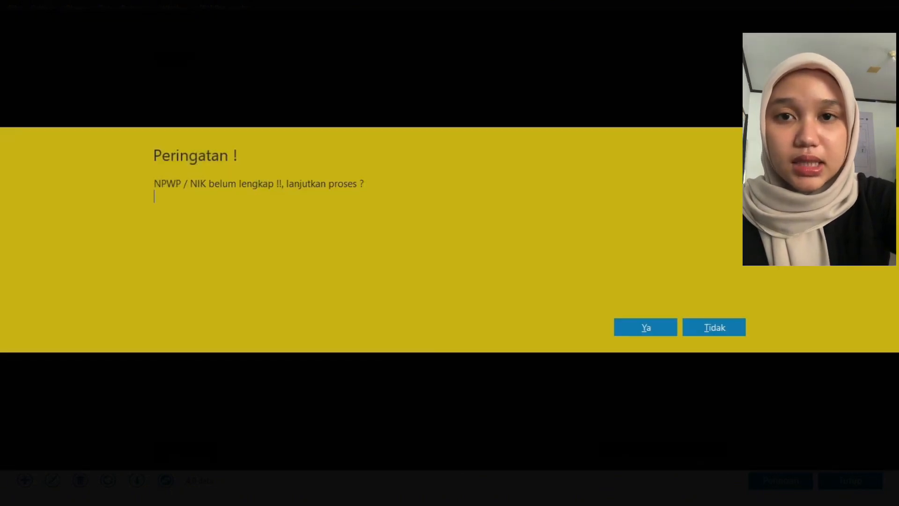
click(646, 327)
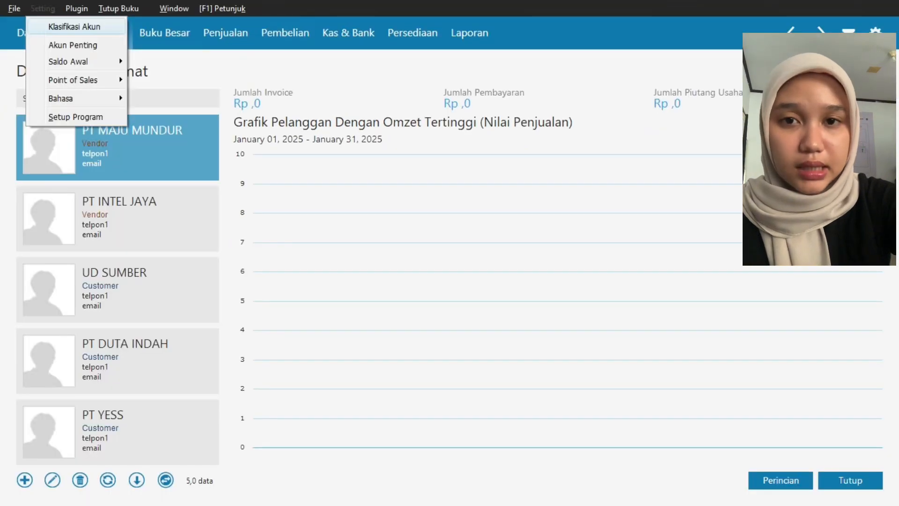
- Record a payables opening balance of 5725000 for PT INTEL JAYA, dated 30 December 2024 with invoice Inv-01
mouse_move(75, 61)
click(222, 96)
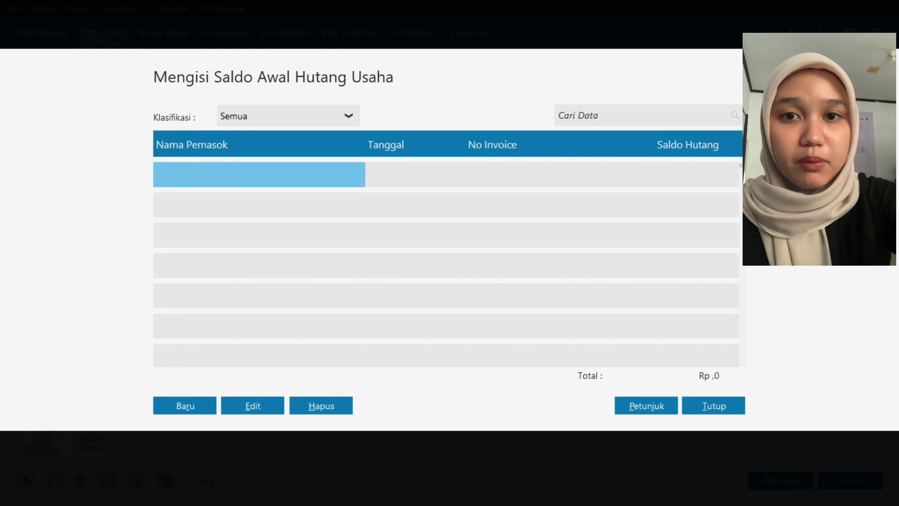
click(185, 405)
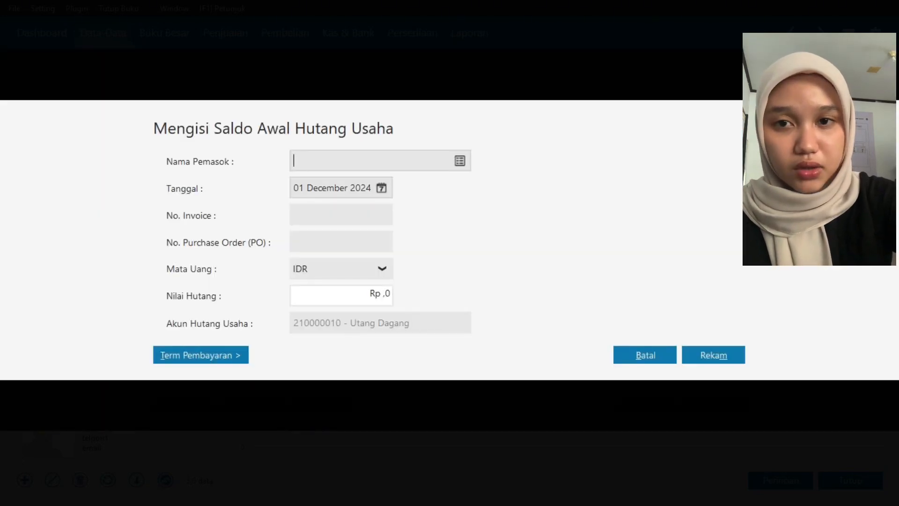
click(459, 161)
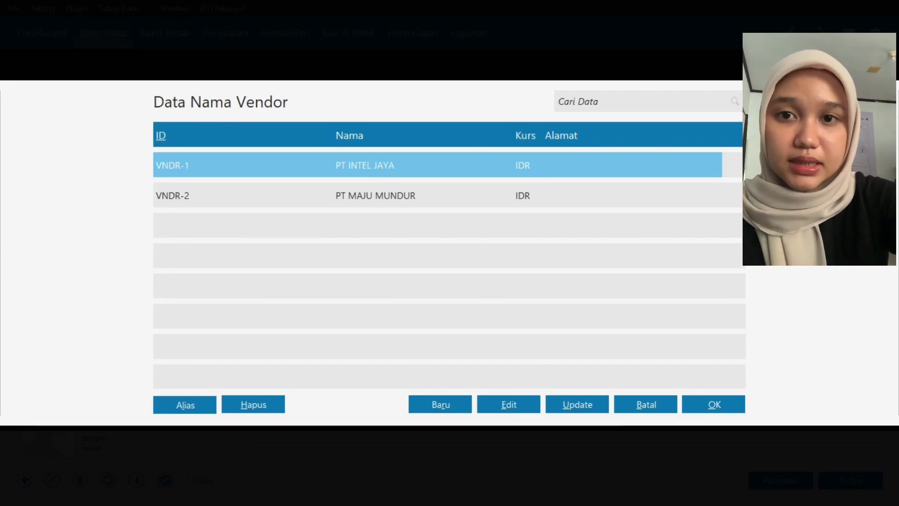
key(Return)
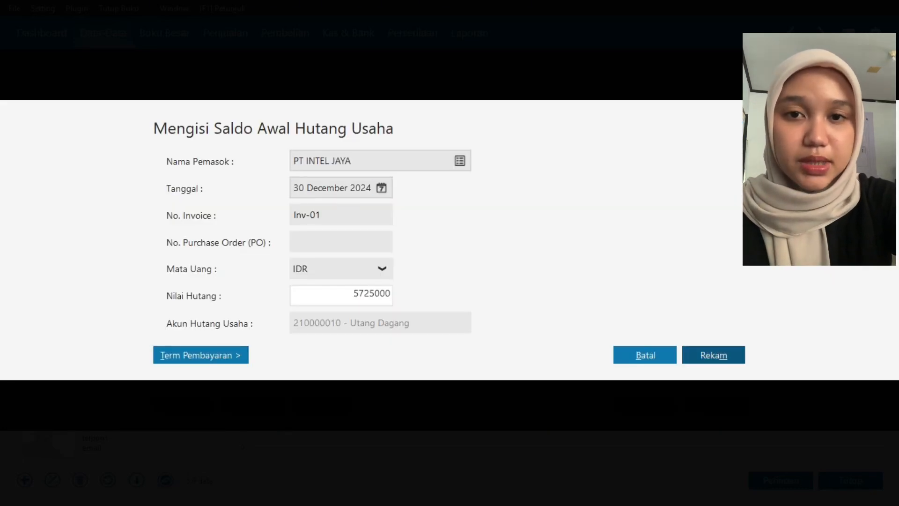
key(Return)
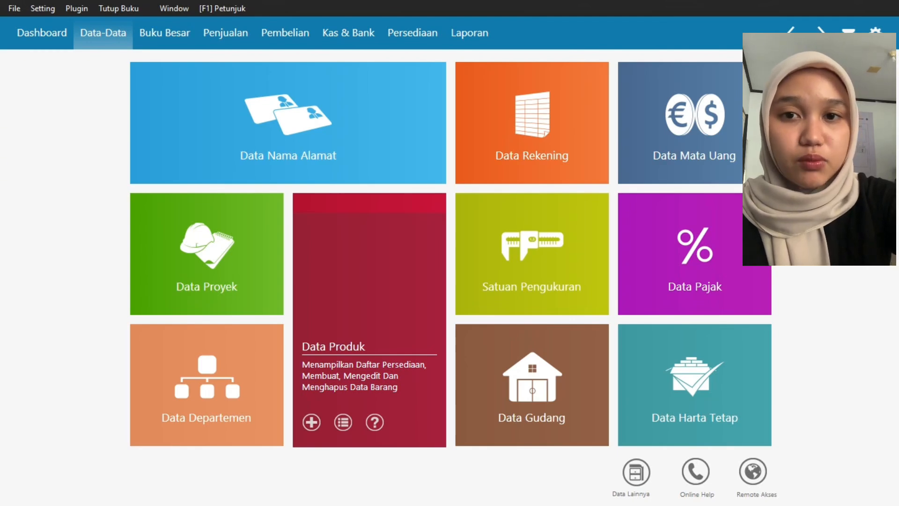
- Add a new item to Data Produk with code BO1, description KULKAS and product group BARANG ELEKTRONIK
click(369, 320)
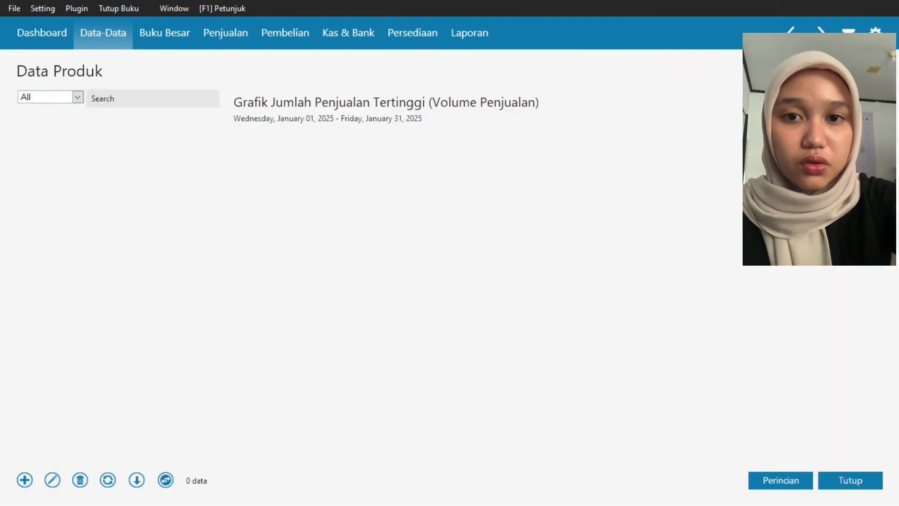
click(25, 480)
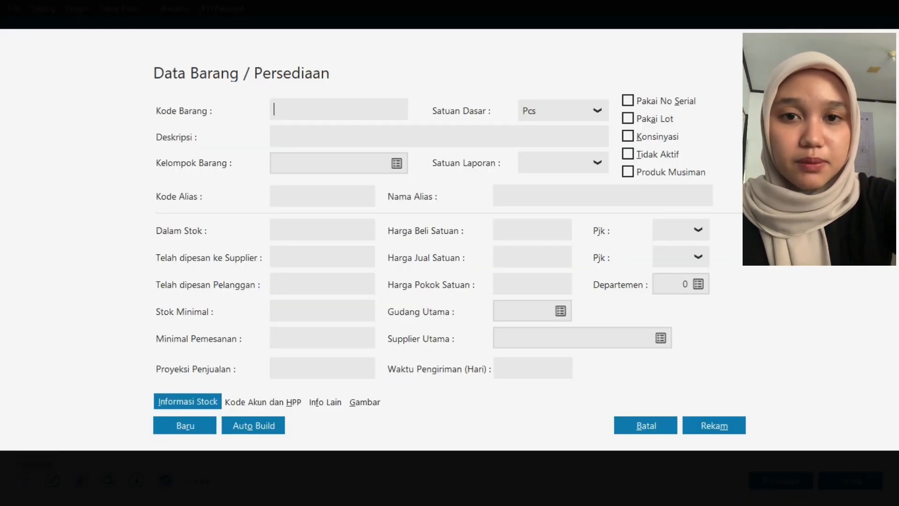
text(BO1)
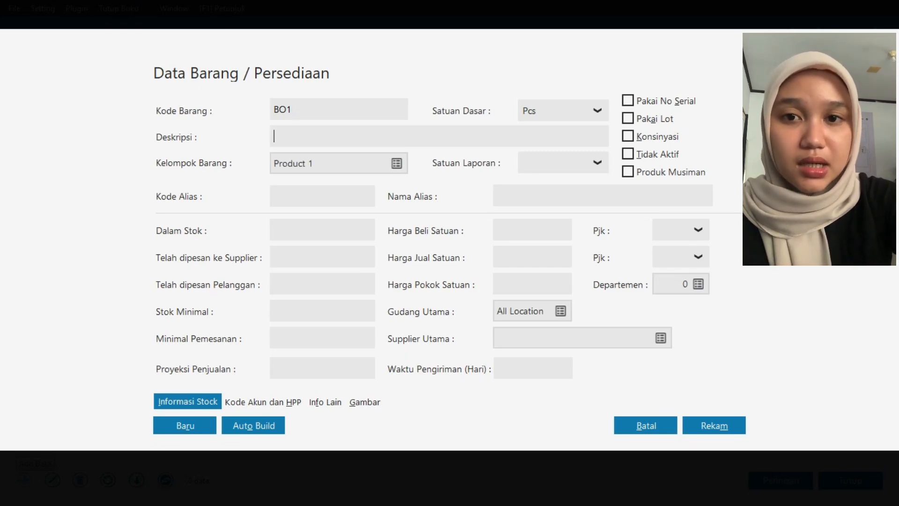
text(KULKAS)
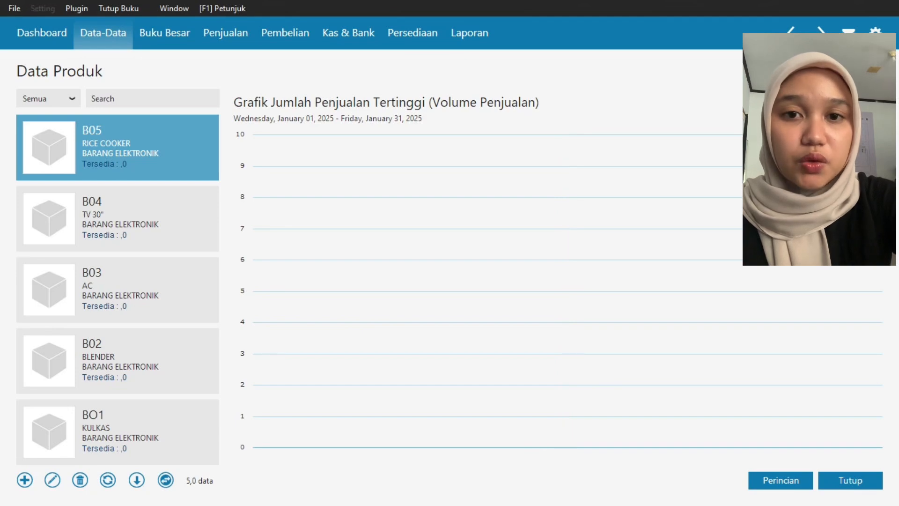
- Record an inventory opening balance for item BO1 in the Head Quarter warehouse, entering its initial stock and unit cost
click(42, 9)
mouse_move(69, 62)
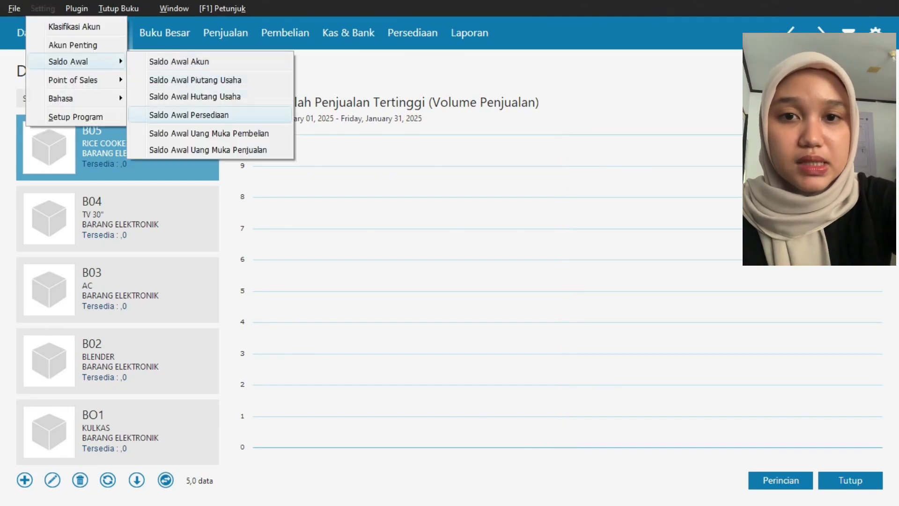
click(197, 115)
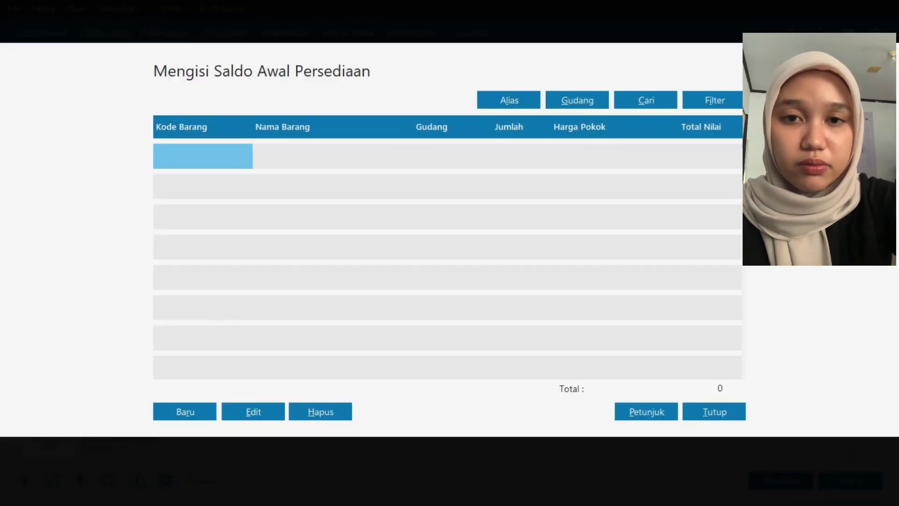
click(185, 411)
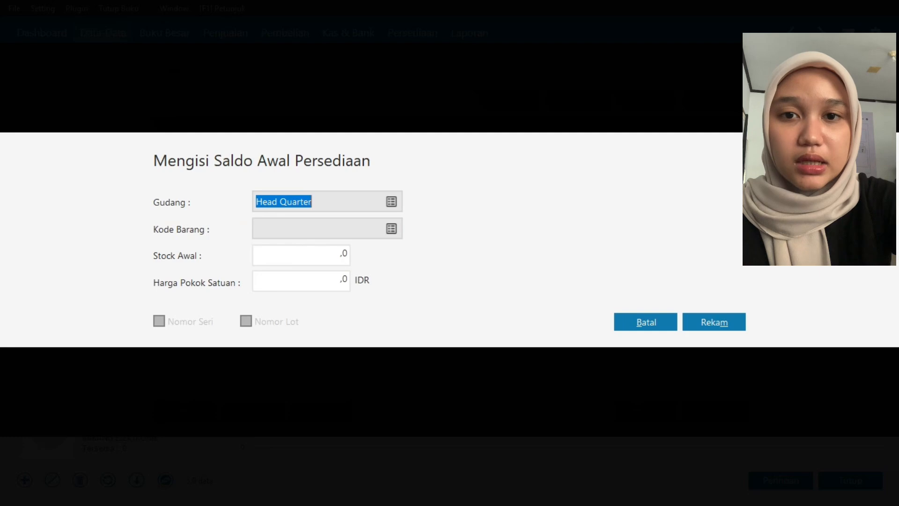
click(391, 229)
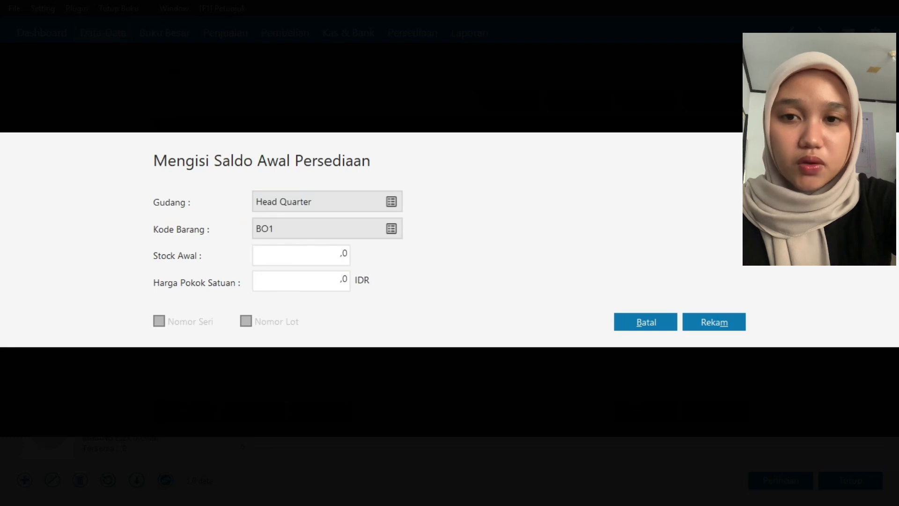
click(301, 254)
text(1)
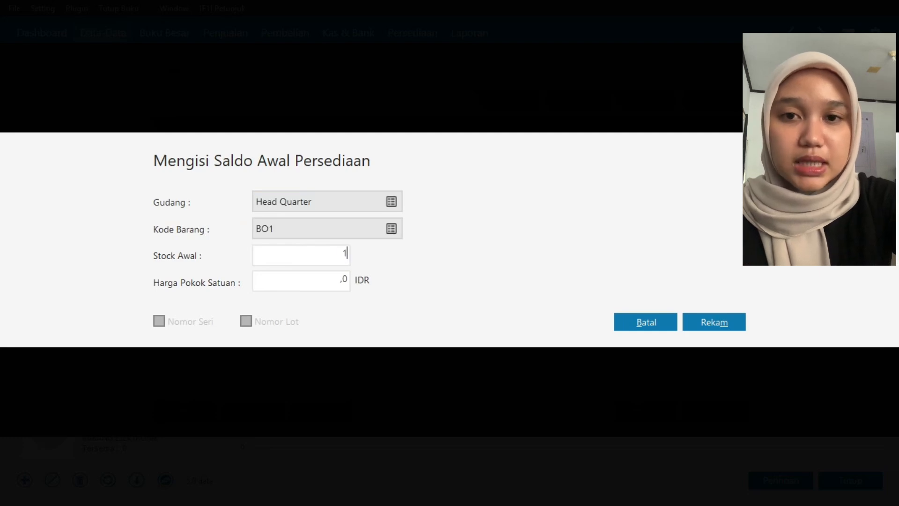
key(Tab)
text(3)
click(713, 322)
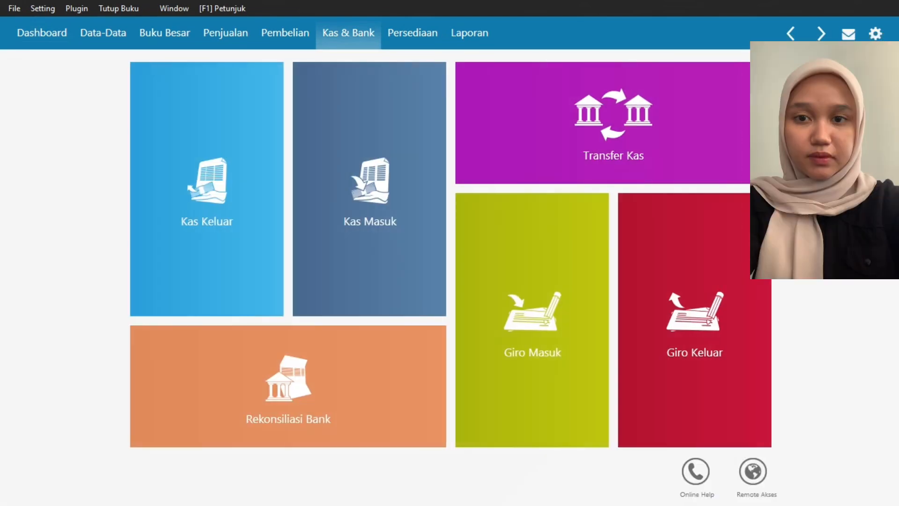
- Check the contacts in Data Nama Alamat and start a new Kas Keluar transaction paid from the Kas account
click(103, 33)
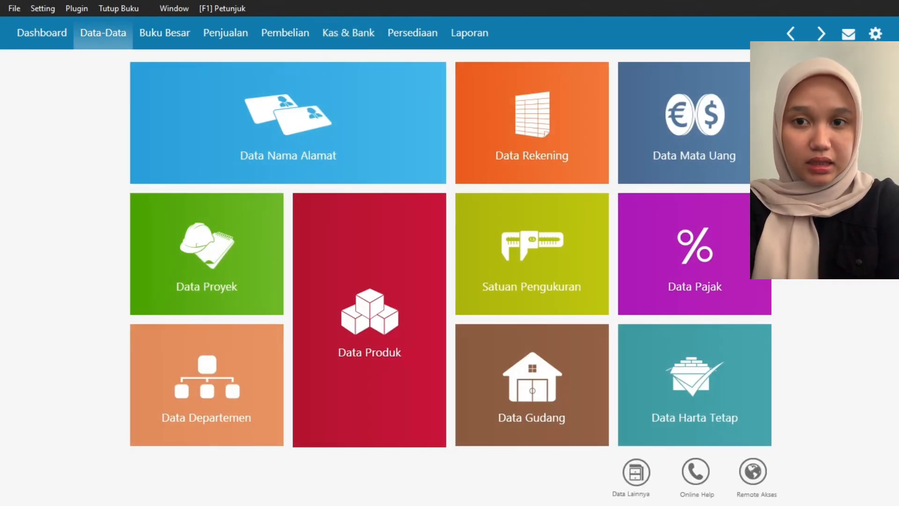
click(288, 123)
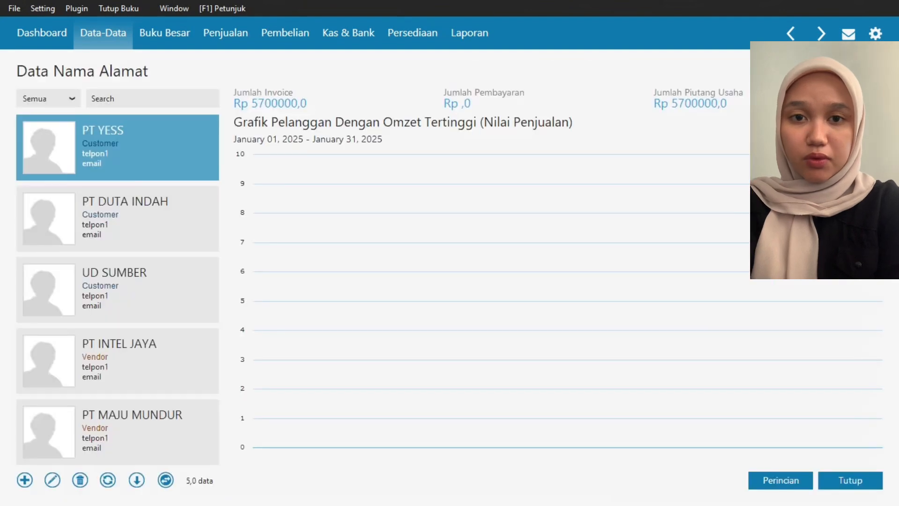
click(348, 33)
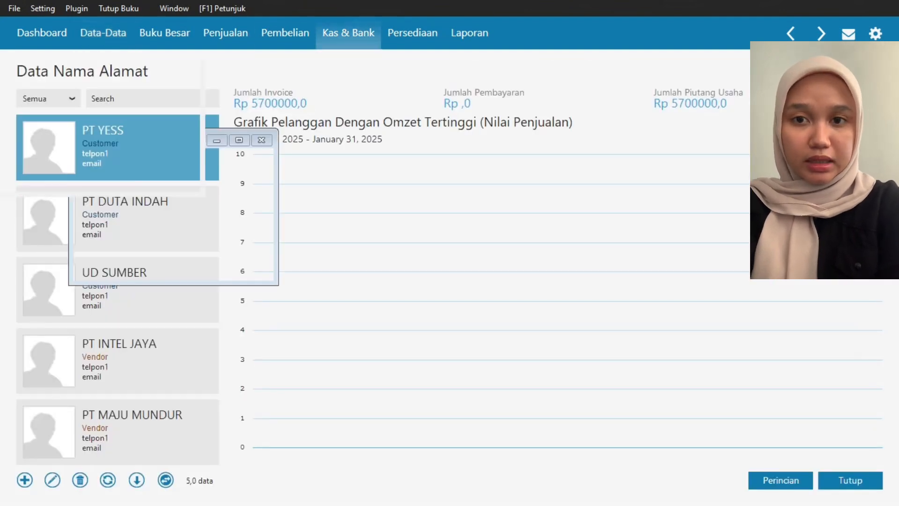
mouse_move(207, 196)
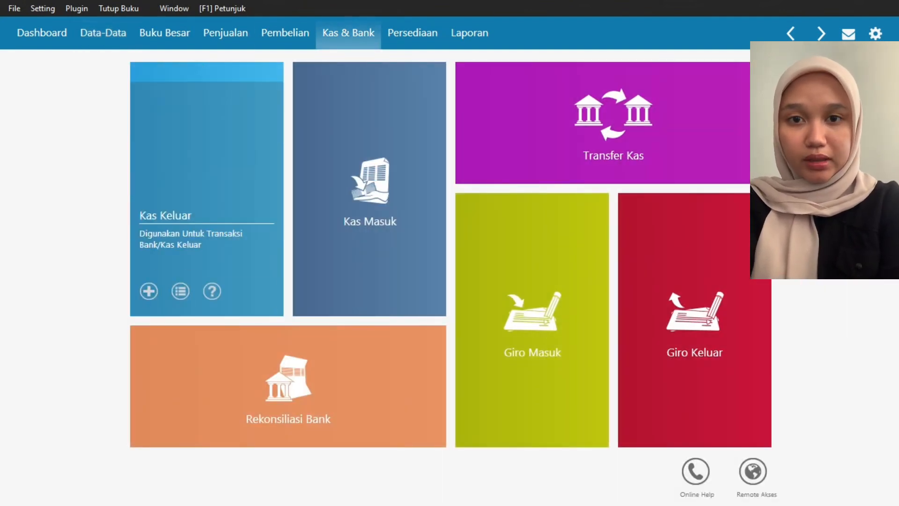
click(180, 292)
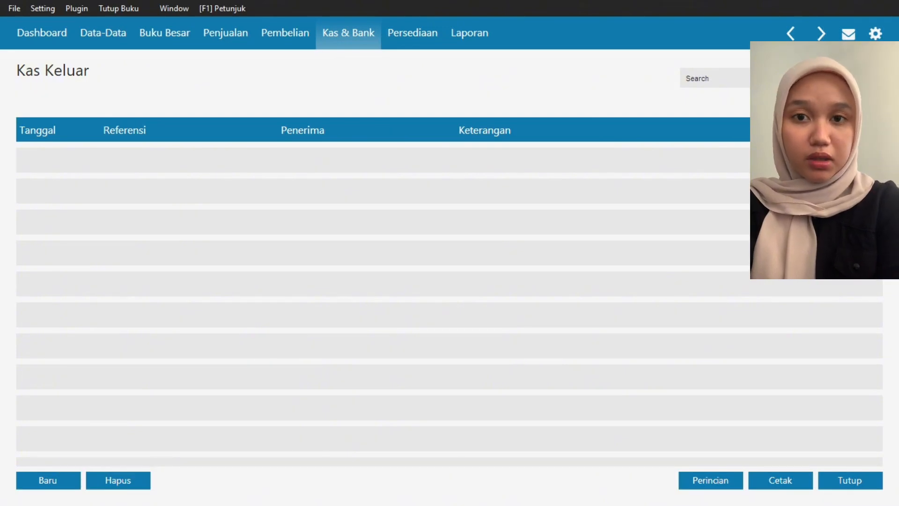
click(48, 479)
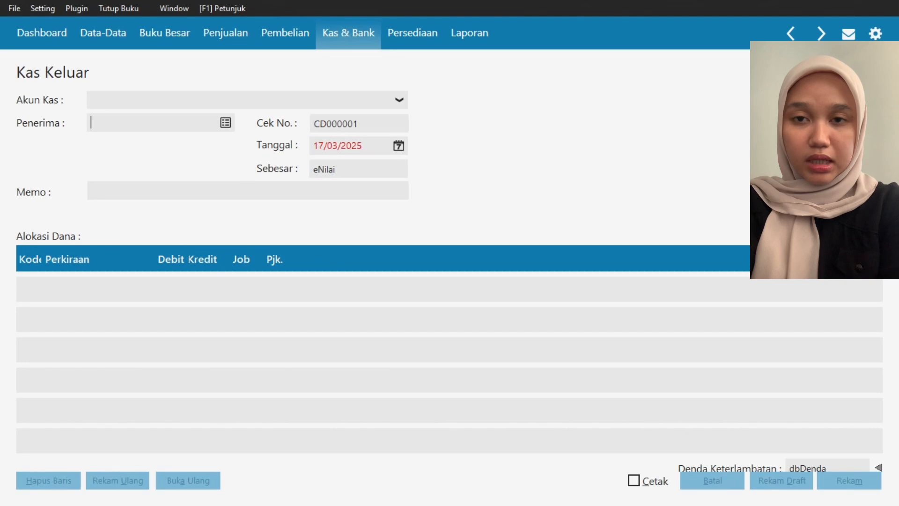
click(399, 100)
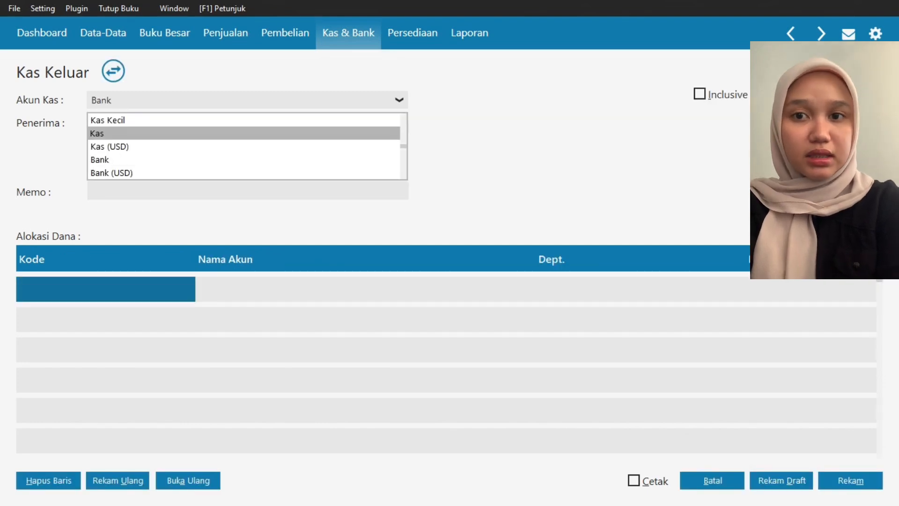
click(244, 133)
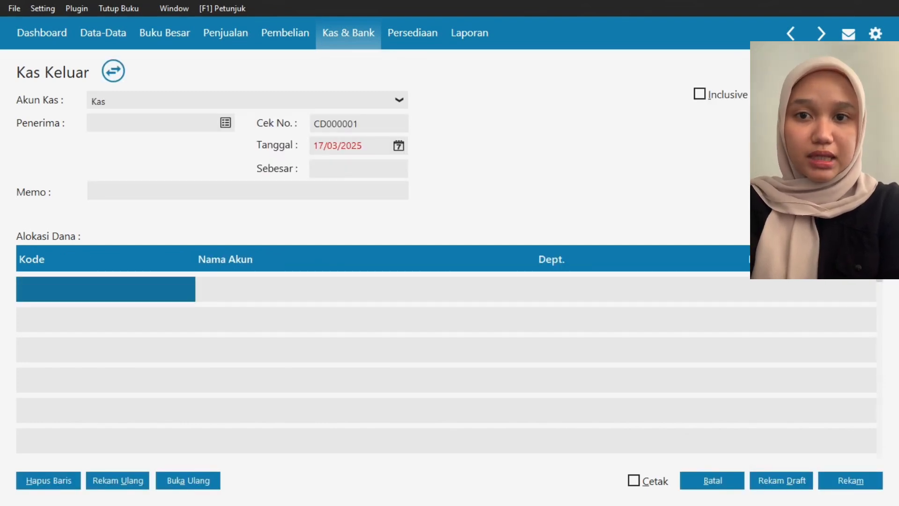
- Set the recipient to CV TRI MEGAH, dated 05/01/2025, allocate 250000 to Beban Listrik and record the cash disbursement
click(225, 123)
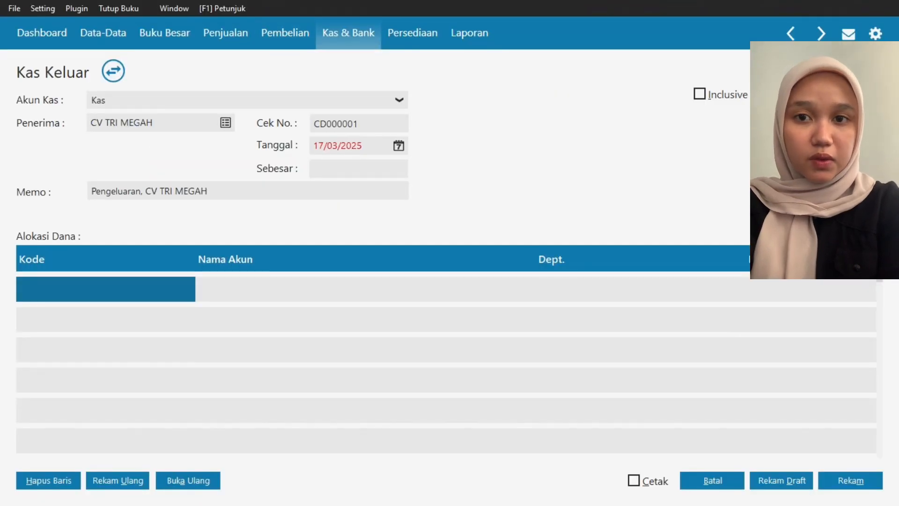
click(398, 146)
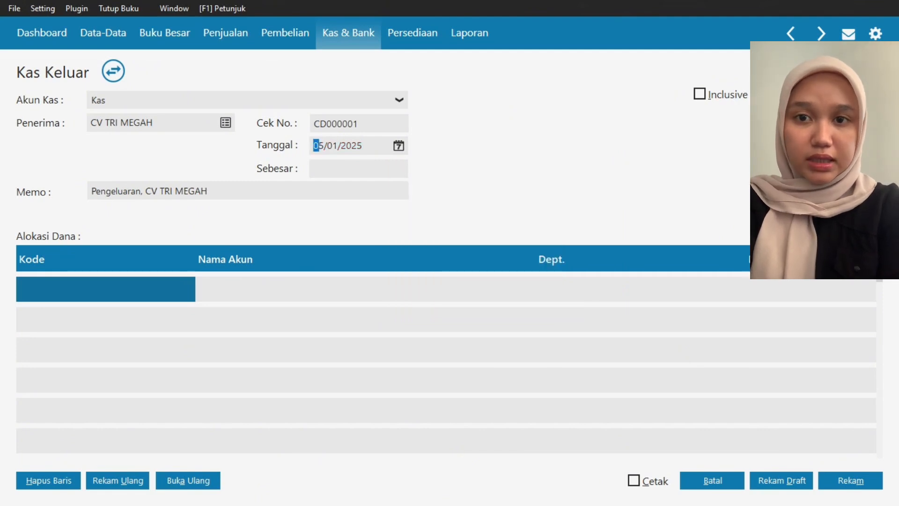
click(358, 168)
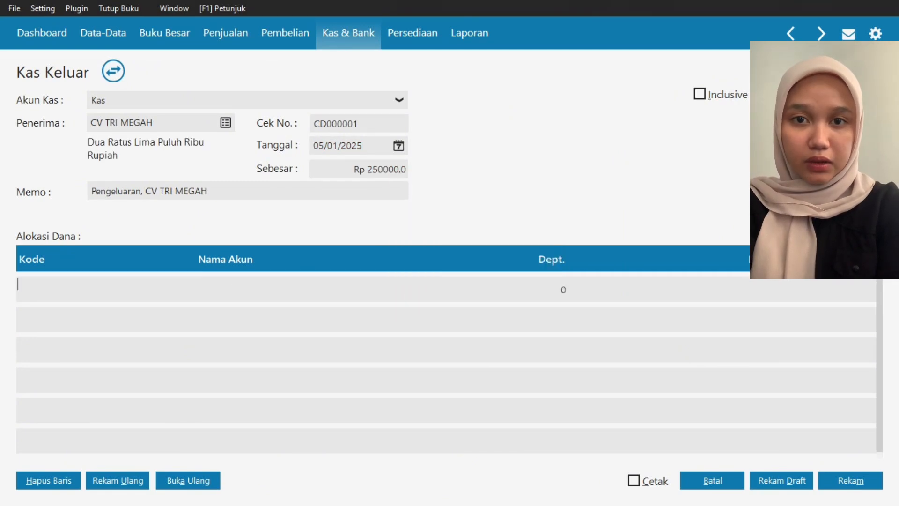
text(620000032)
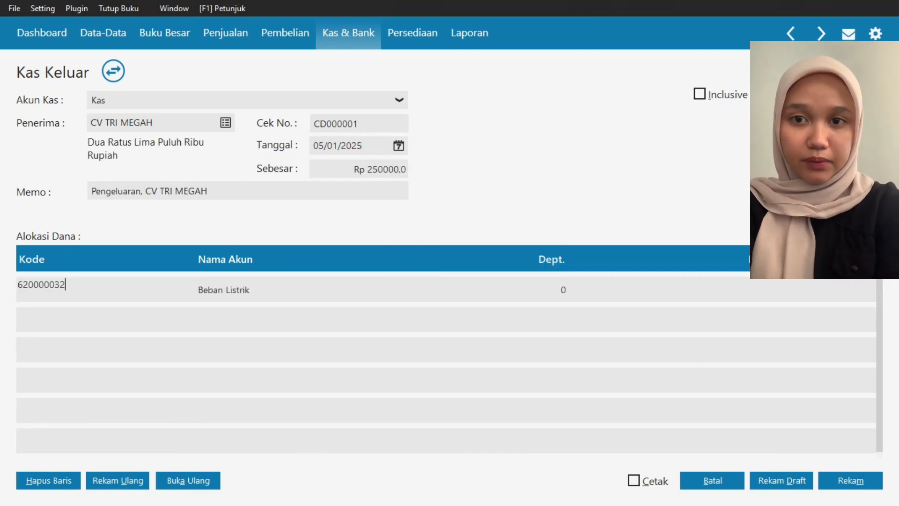
click(680, 289)
text(250000)
click(850, 480)
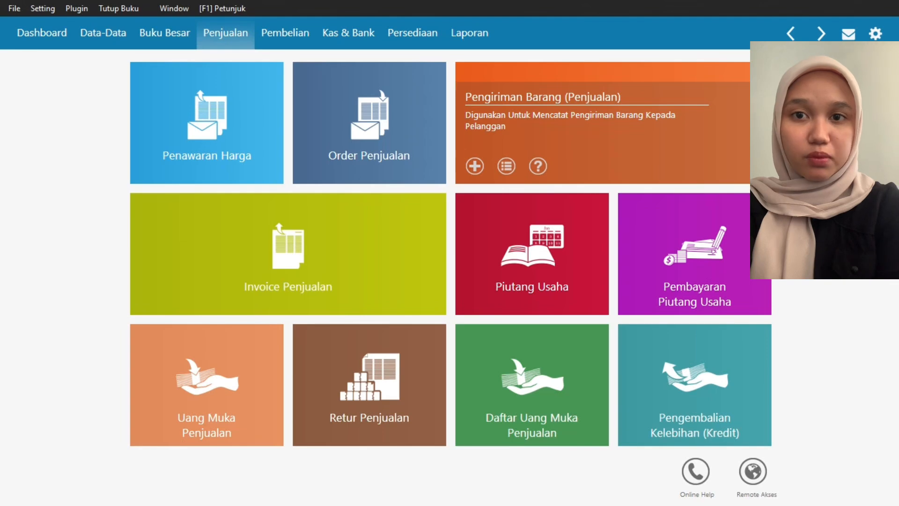
- Enter a receivables payment of 1750000 from PT YESS into Kas, dated 07/01/2025, and allocate it to an invoice
click(668, 297)
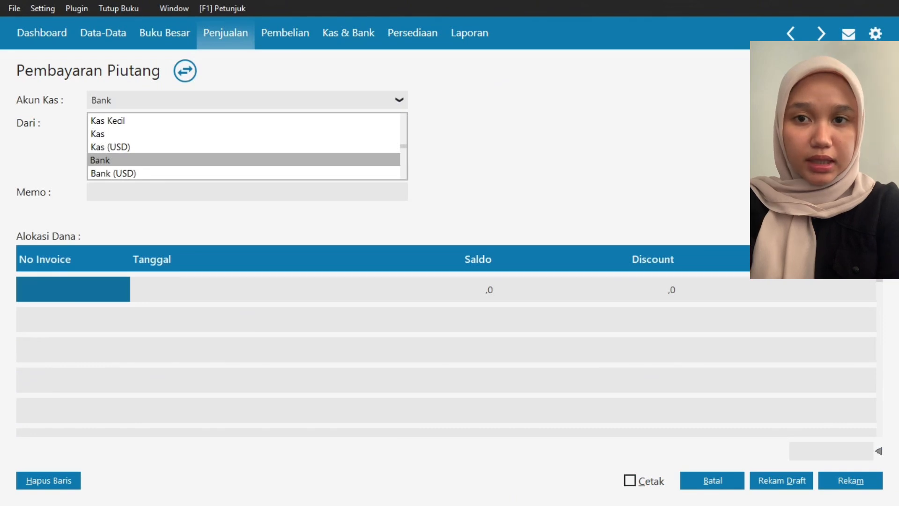
click(97, 134)
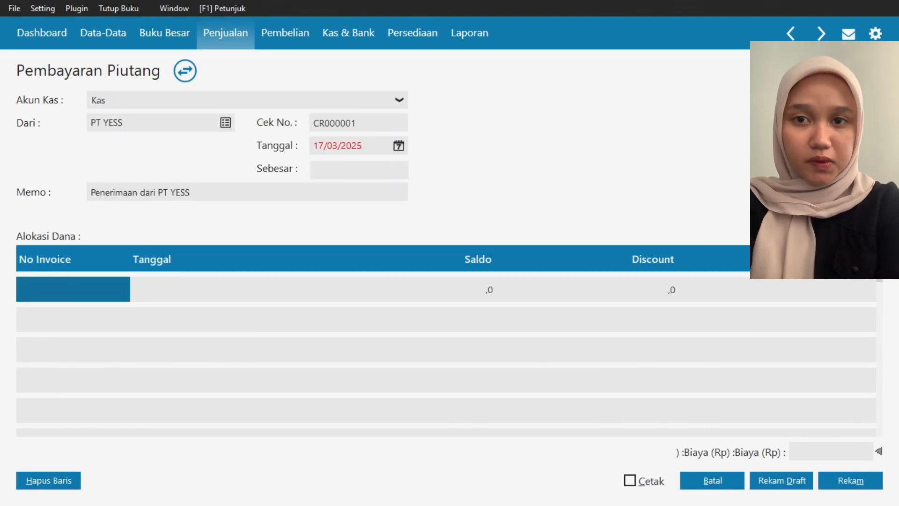
click(399, 146)
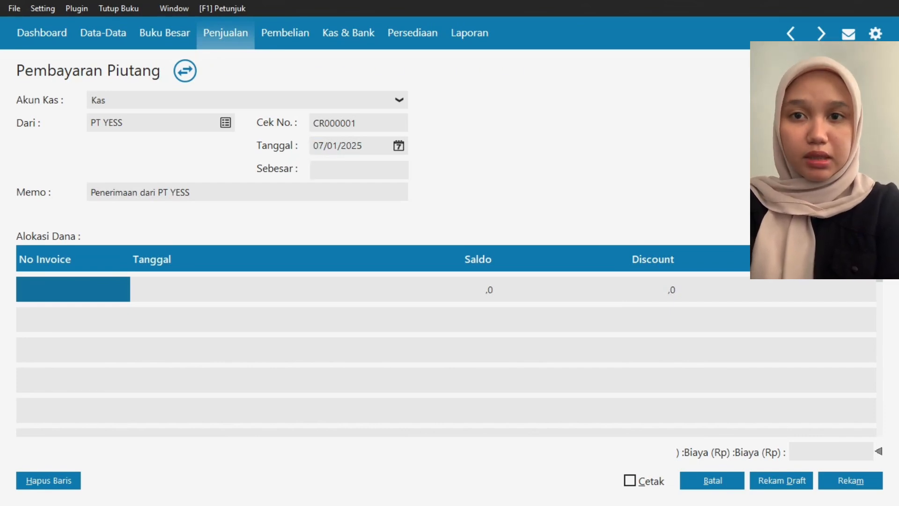
text(1750000)
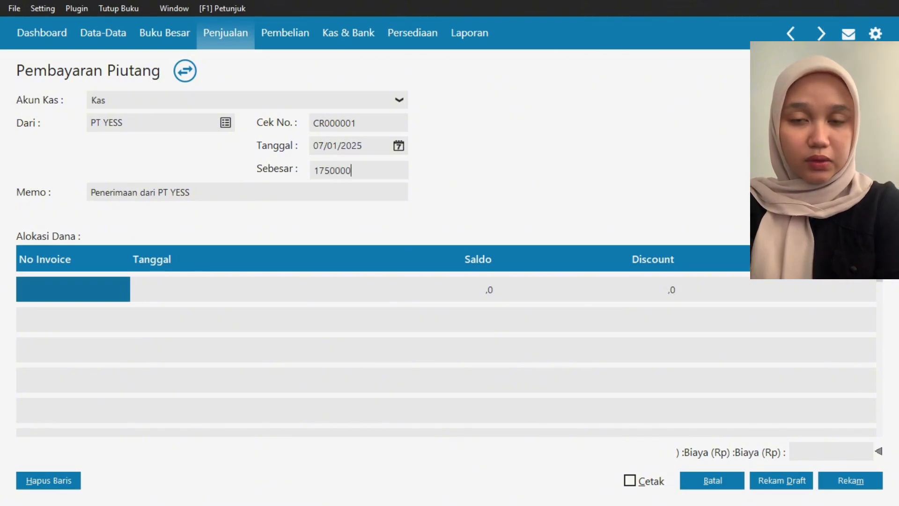
double_click(73, 289)
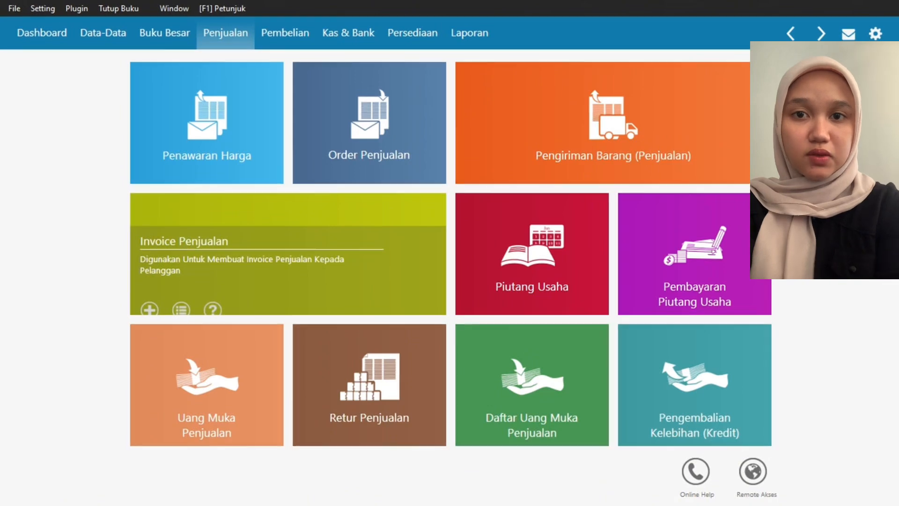
- Create a sales invoice for PT DUTA INDAH dated 10/01/2025 with 2 Pcs of BO1 KULKAS priced at 2.000.000.000
click(181, 297)
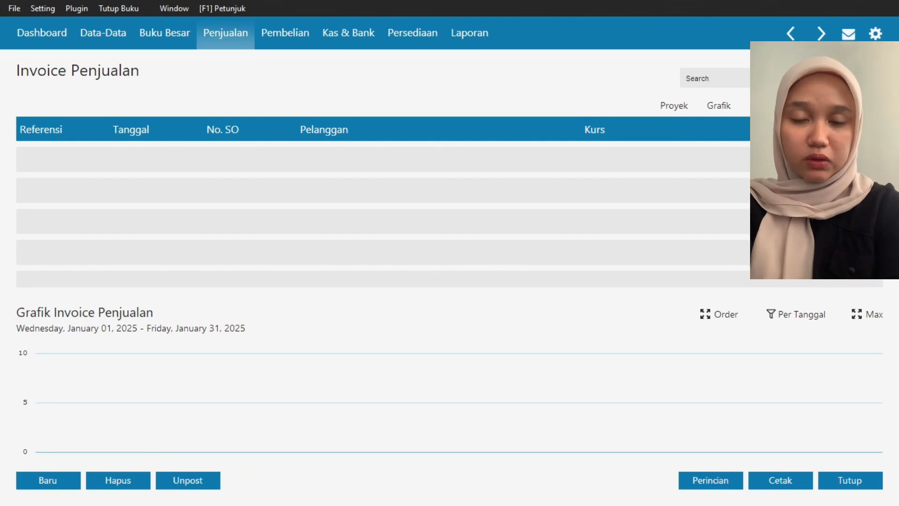
click(48, 480)
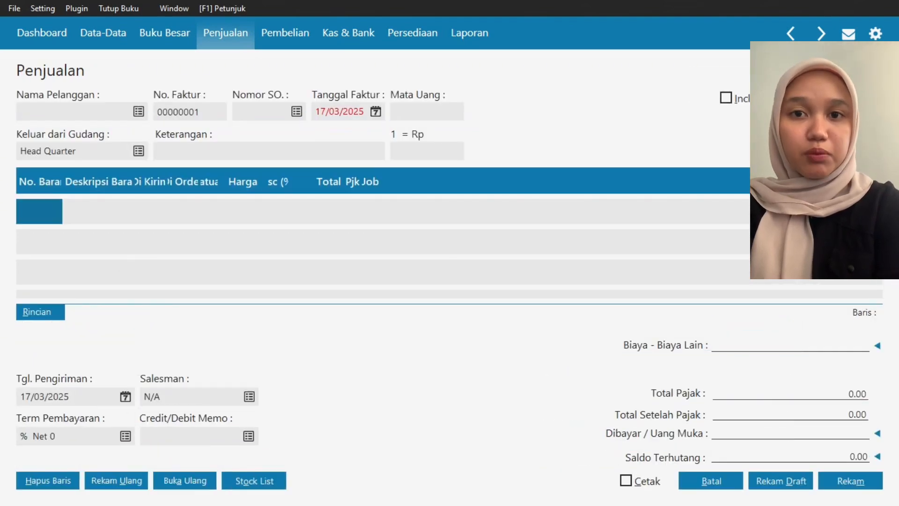
click(138, 112)
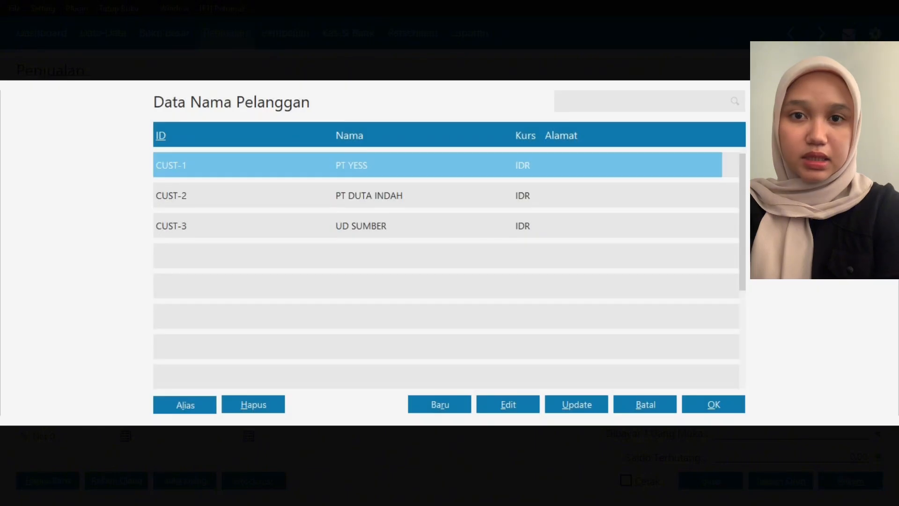
double_click(369, 196)
double_click(70, 211)
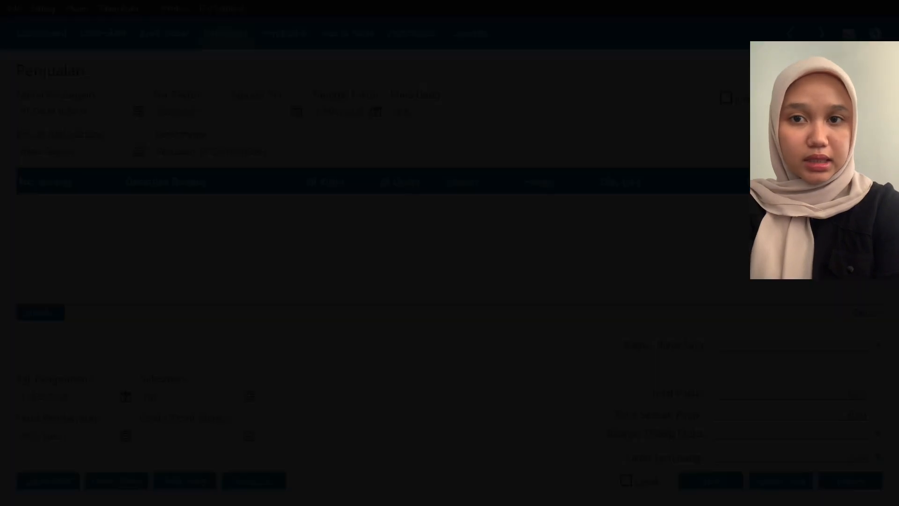
click(364, 196)
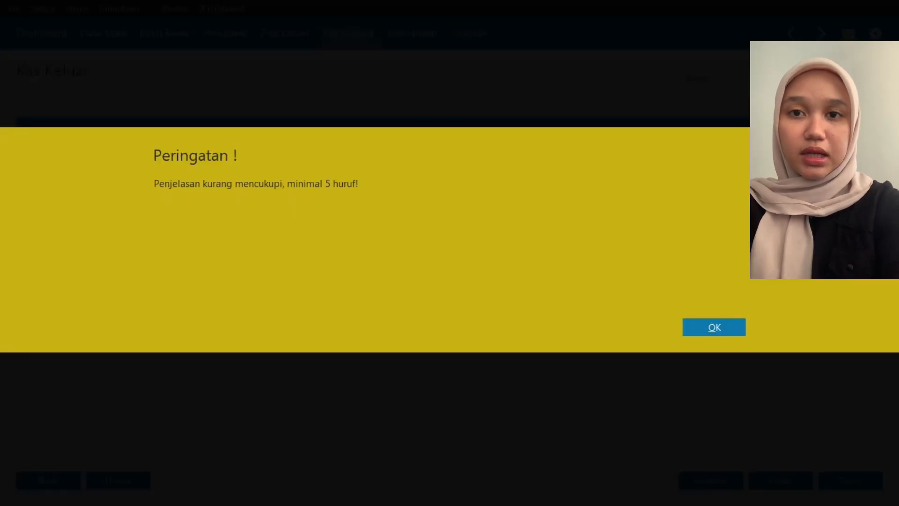
key(Return)
- Unpost the recorded CV TRI MEGAH cash disbursement with the explanation XSSMDAN and start a new Kas Keluar transaction paid from Kas
text(SMDAN)
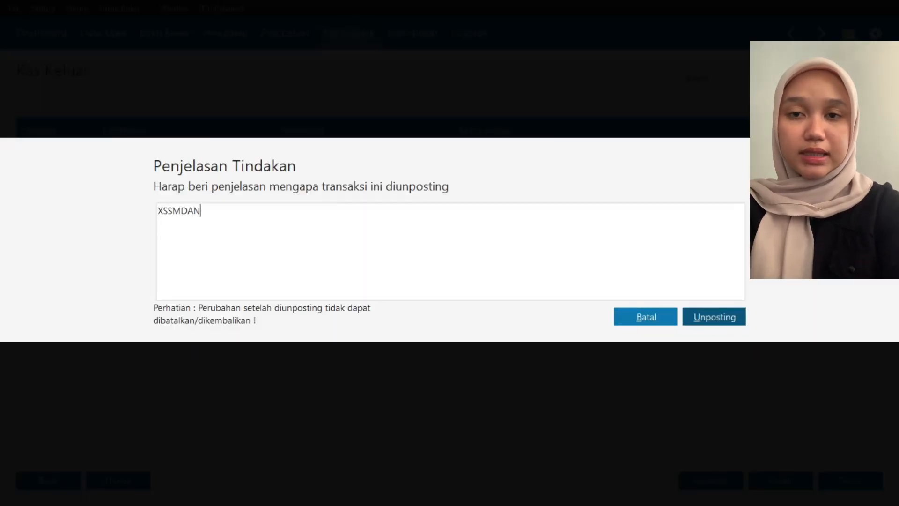
key(alt+u)
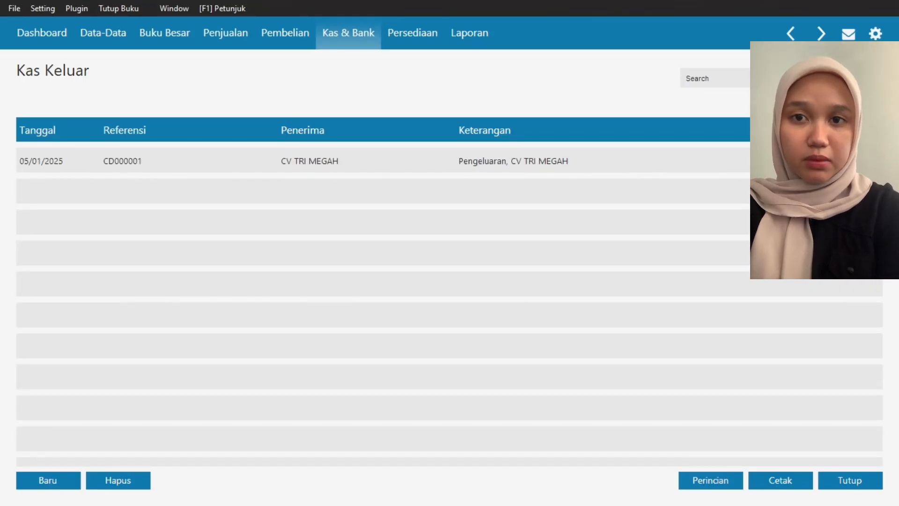
key(alt+b)
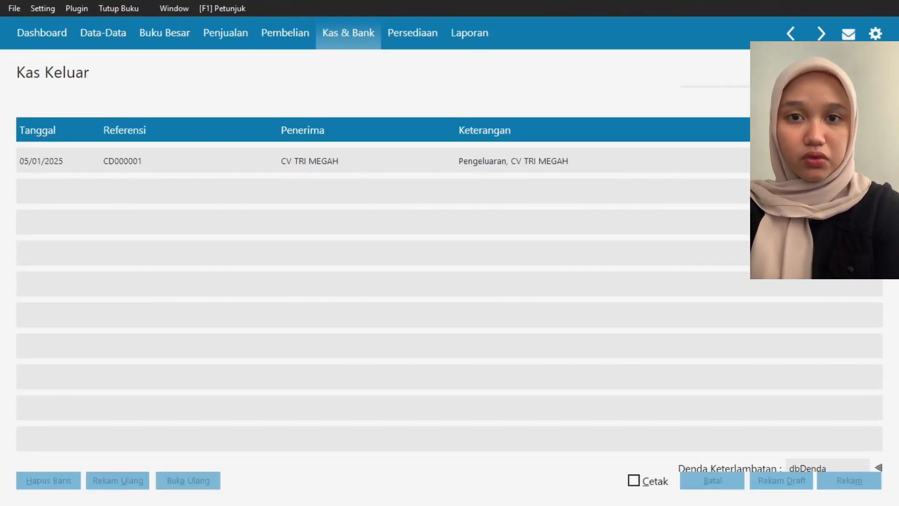
click(399, 100)
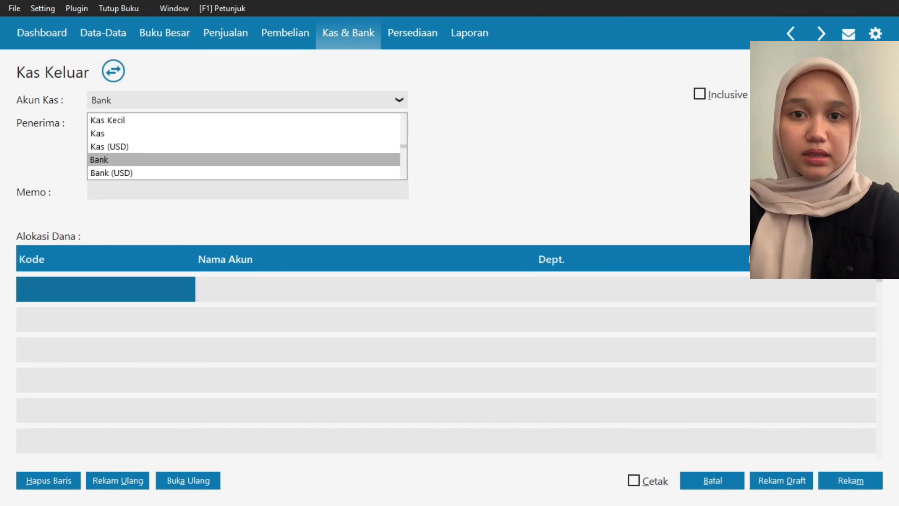
click(244, 134)
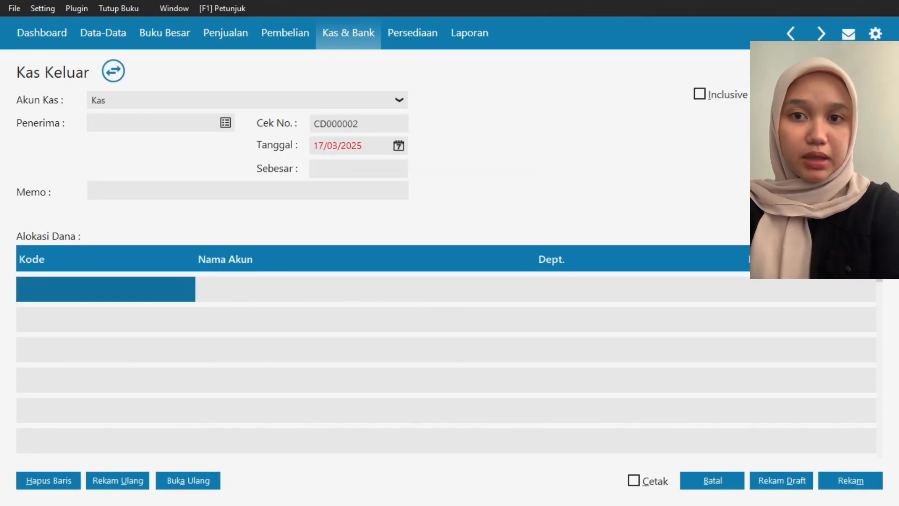
- Set the new disbursement's recipient to CV TRI MEGAH, its date to 05/01/2025 and its amount to 250000
click(225, 123)
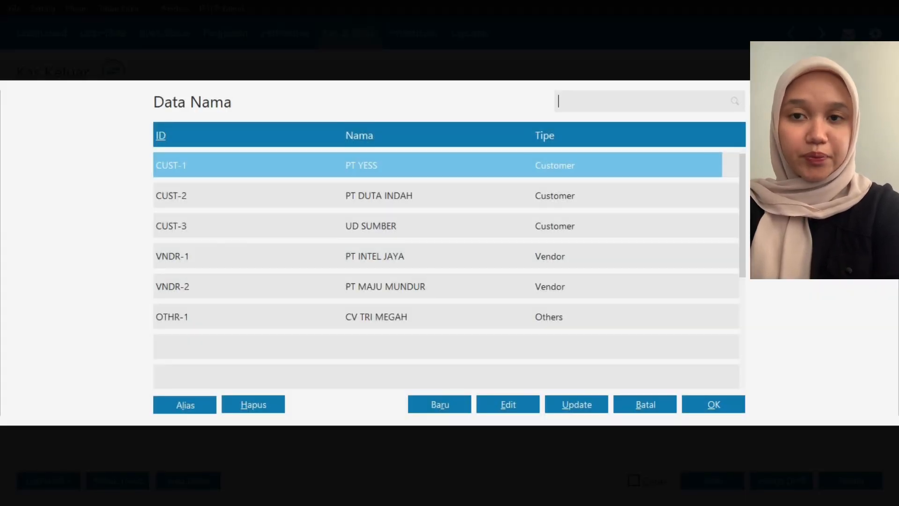
click(376, 317)
key(Return)
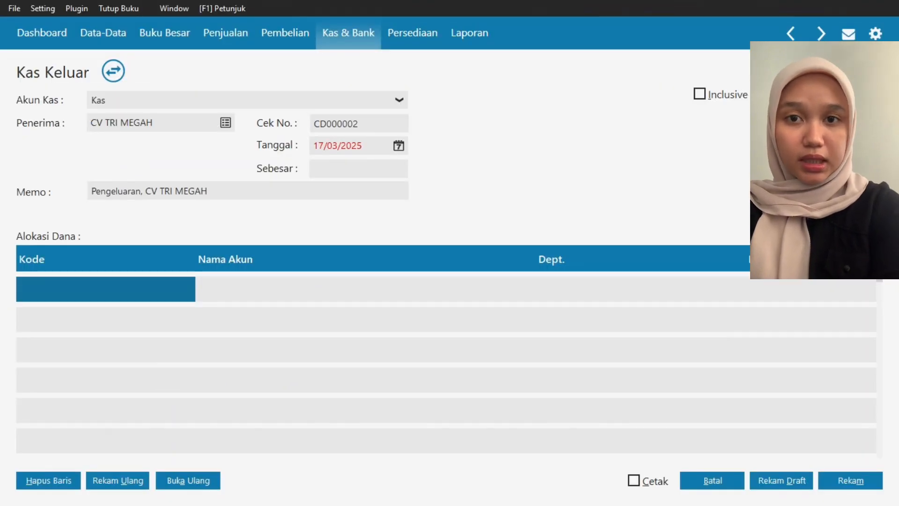
click(398, 146)
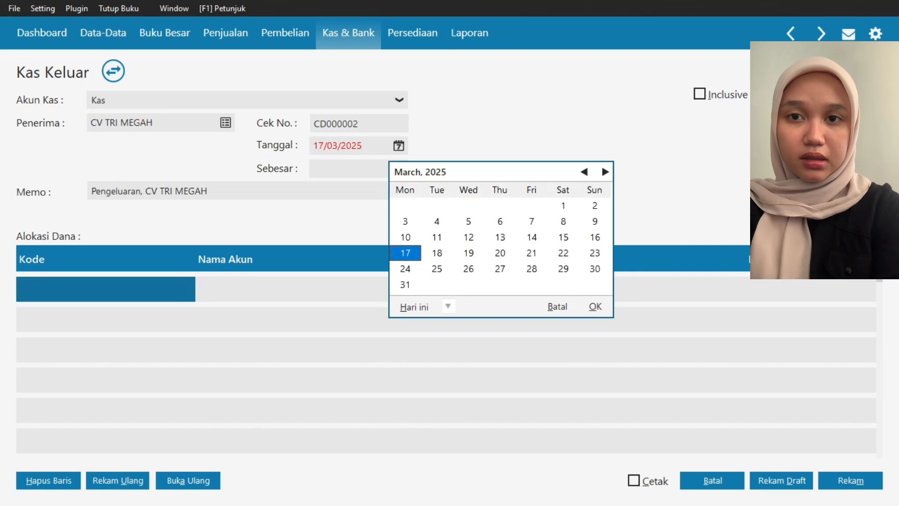
click(468, 221)
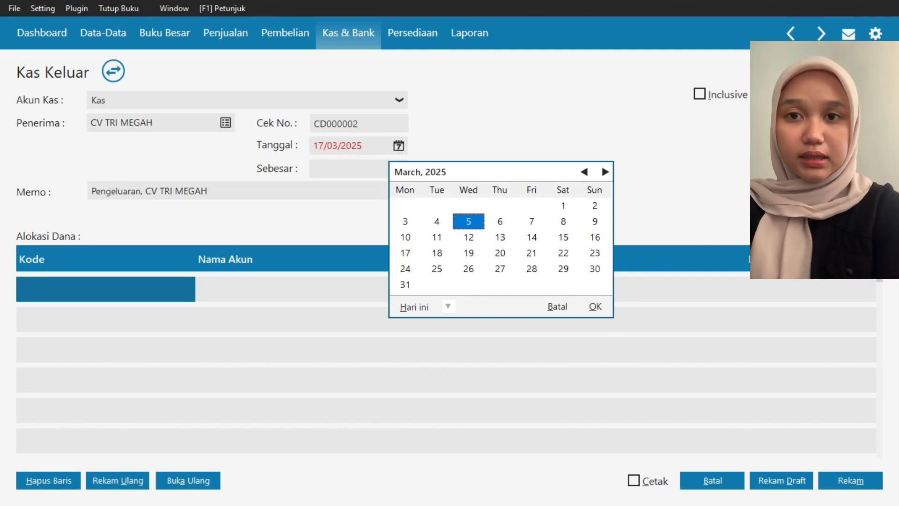
click(584, 172)
click(584, 172)
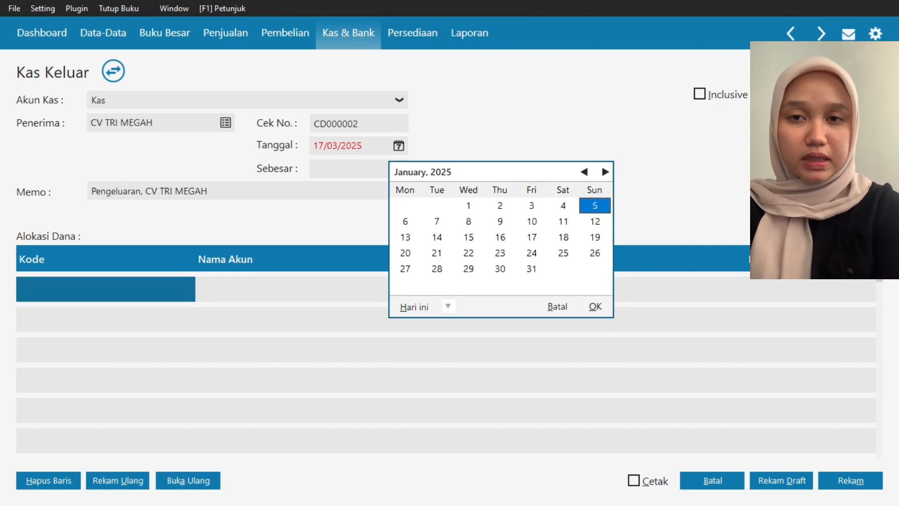
key(Return)
click(358, 168)
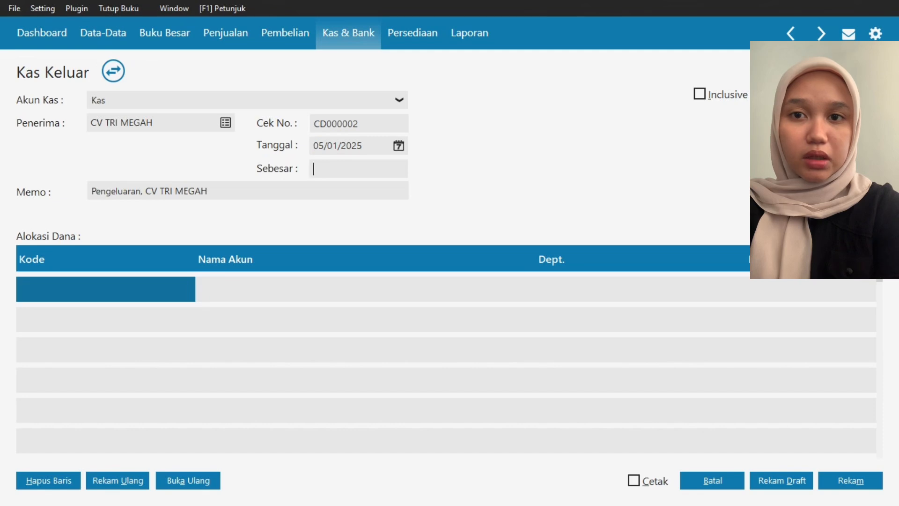
text(250000)
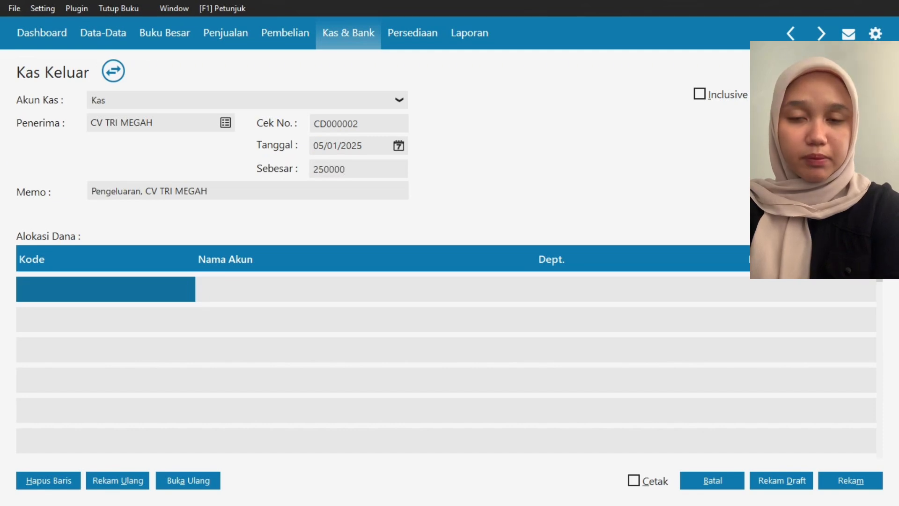
- Allocate 250000 to the Beban Iklan & Promosi account and record the cash disbursement
double_click(106, 289)
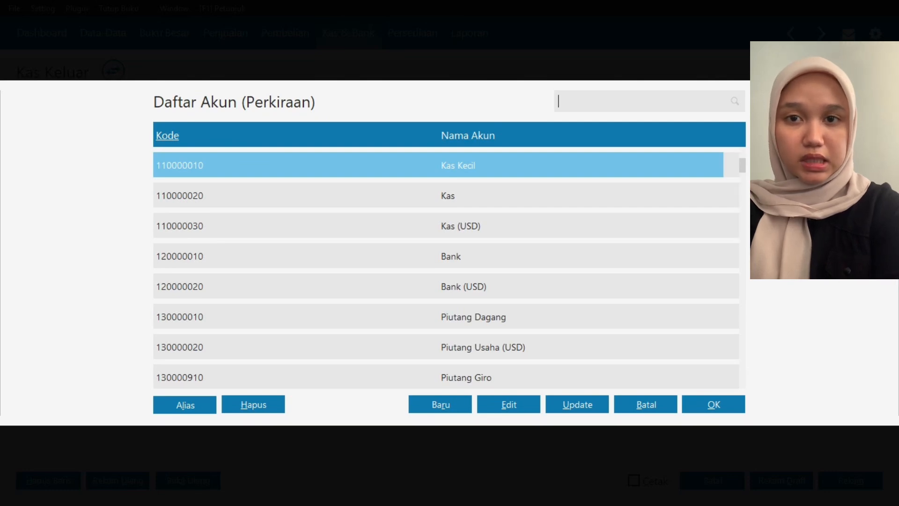
key(Down)
key(Down)
key(Down)
key(Down)
key(Down)
key(Down)
key(Down)
key(Down)
key(Down)
key(Down)
key(Down)
key(Down)
key(Down)
key(Down)
key(Down)
key(Down)
key(Down)
key(Down)
key(Down)
key(Down)
key(Down)
key(Down)
key(Down)
key(Down)
key(Down)
key(Down)
key(Down)
key(Down)
key(Down)
key(Down)
key(Down)
key(Down)
key(Down)
key(Down)
key(Down)
key(Down)
key(Down)
key(Down)
key(Down)
key(Down)
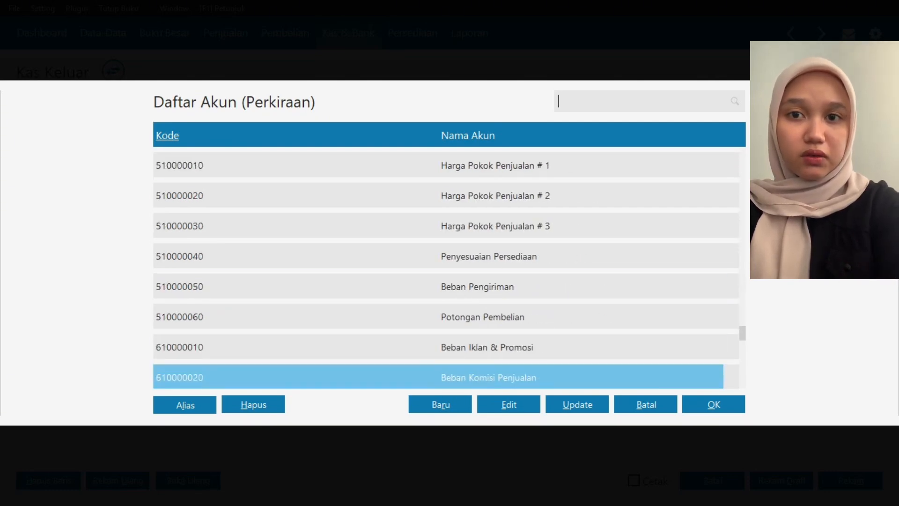
key(Up)
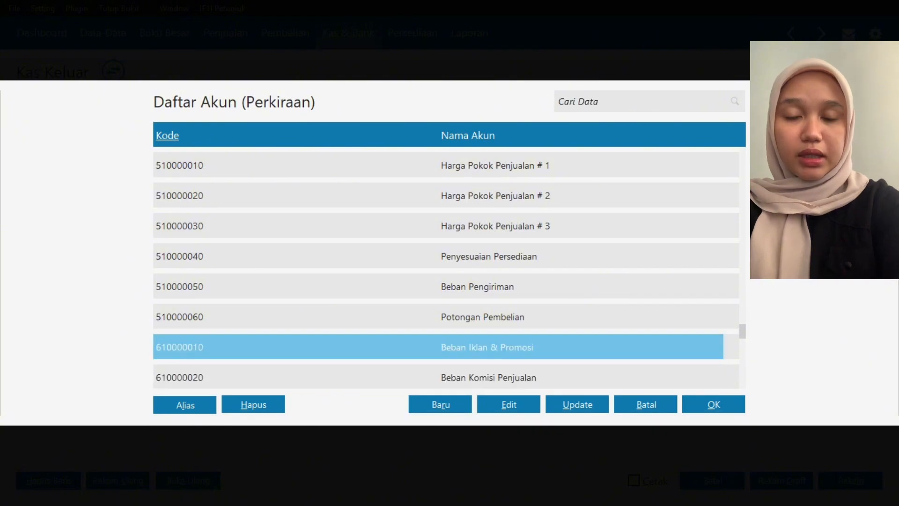
key(Return)
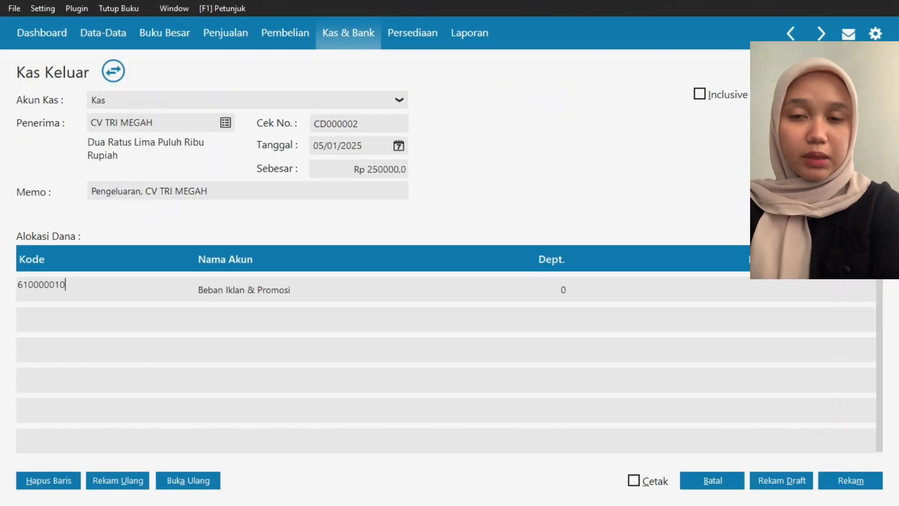
click(680, 289)
text(250000)
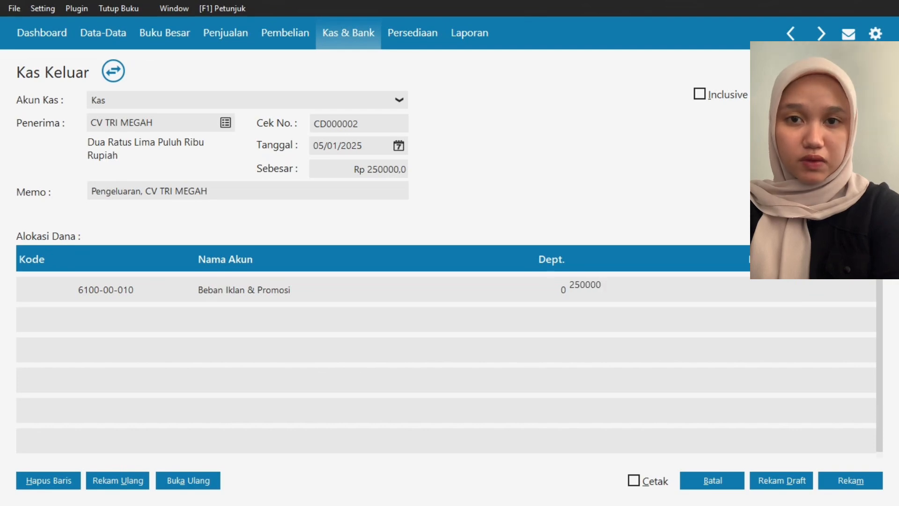
click(851, 480)
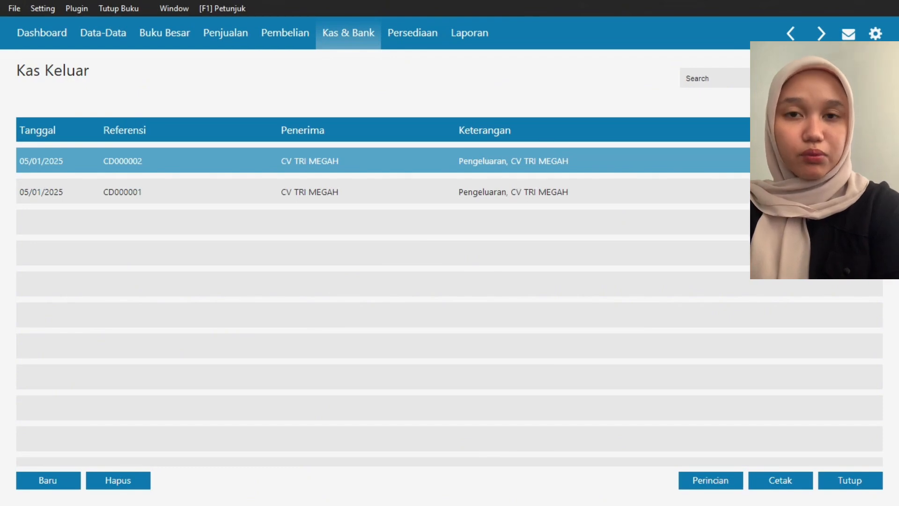
- Check the newly recorded disbursement's details, and delete the earlier CV TRI MEGAH disbursement with the explanation HBCJSBDIU
click(711, 480)
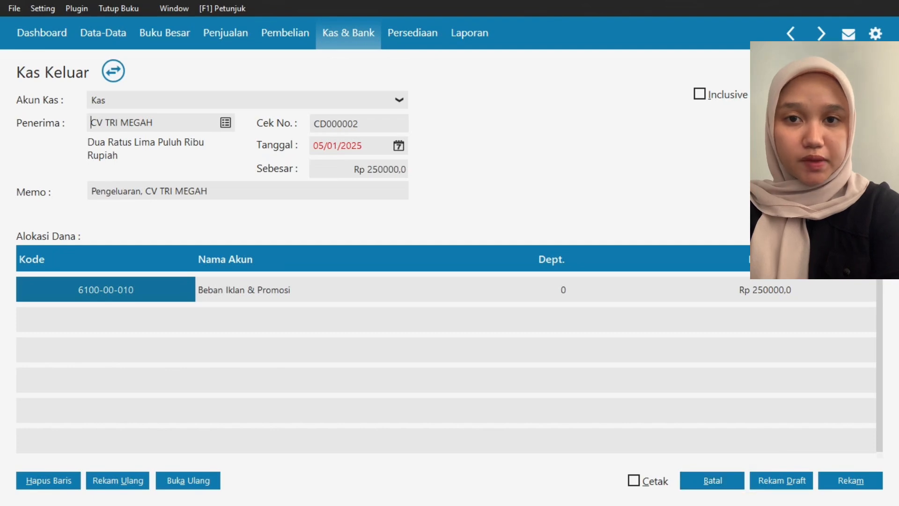
click(712, 481)
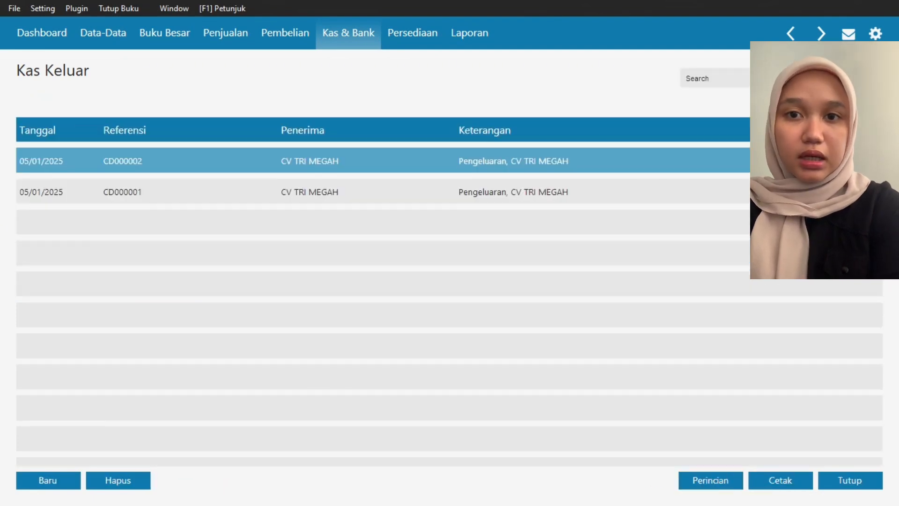
click(688, 200)
right_click(688, 200)
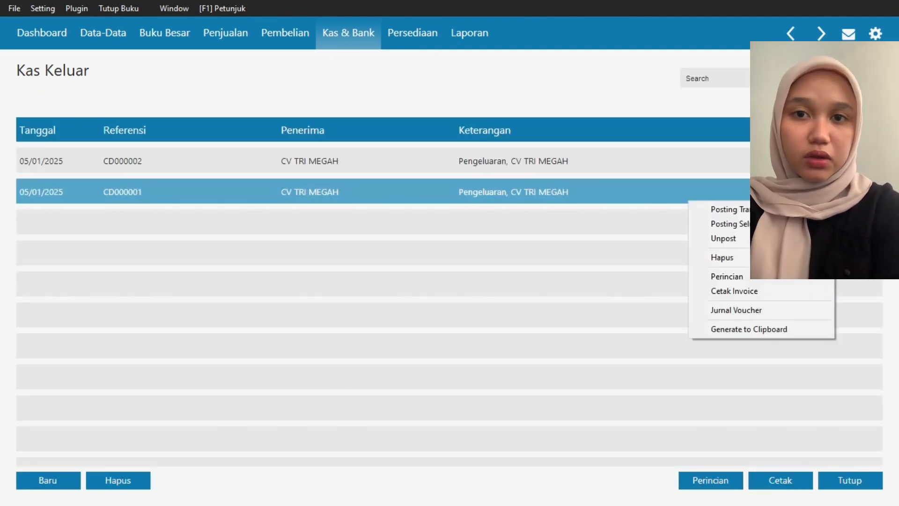
click(721, 257)
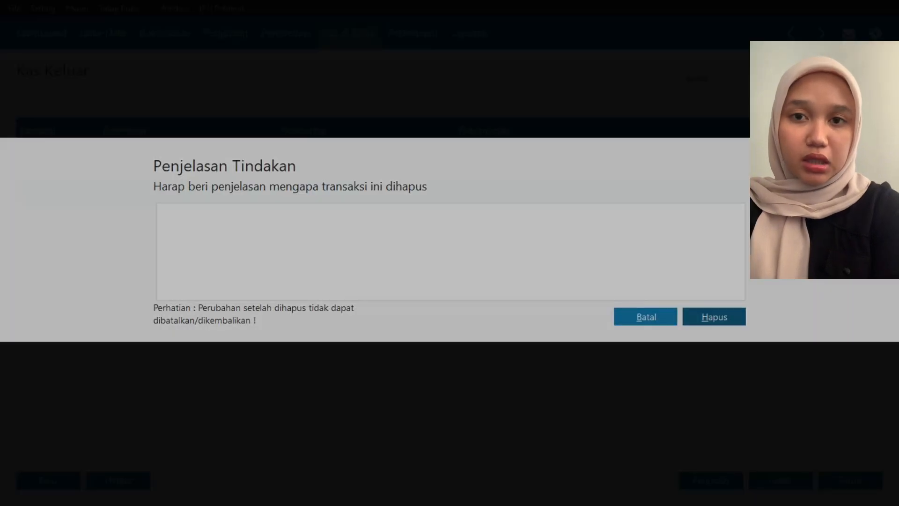
text(HBCJSBDIU)
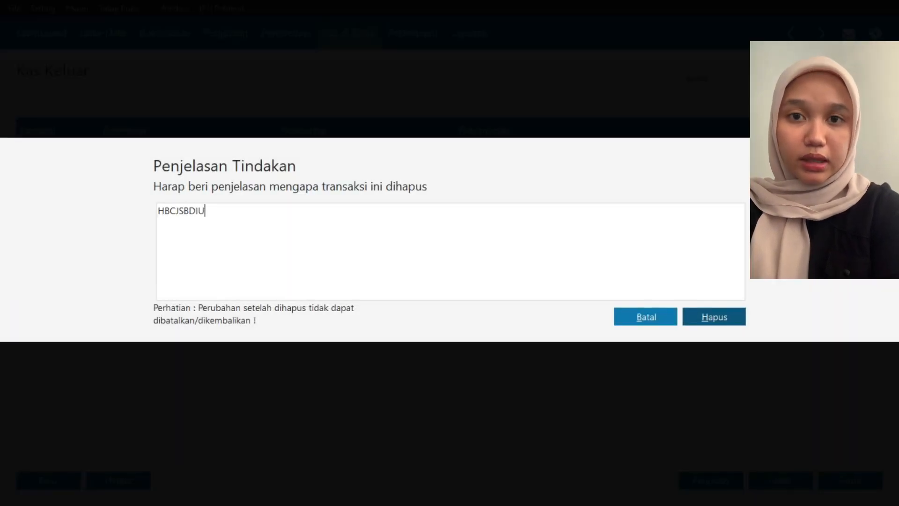
click(713, 317)
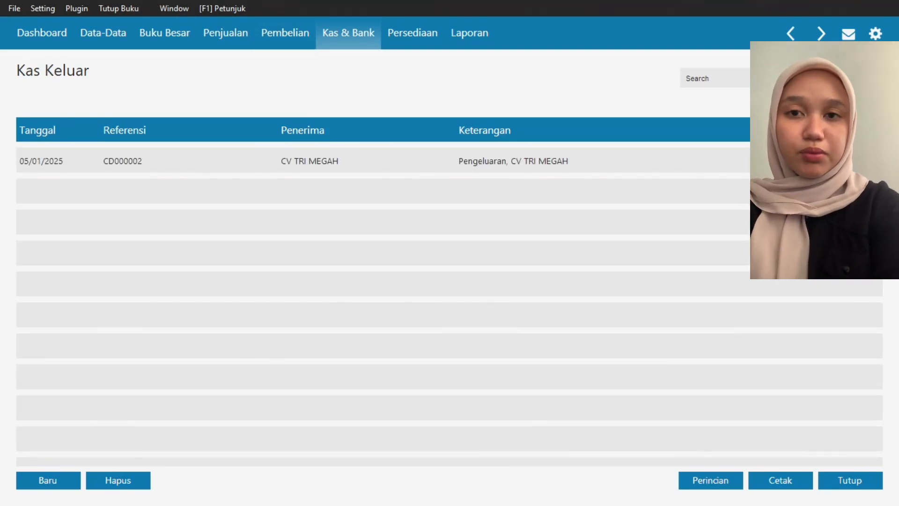
- Reopen the Kas Keluar list and start another cash disbursement paid from the Kas account
click(850, 480)
click(181, 291)
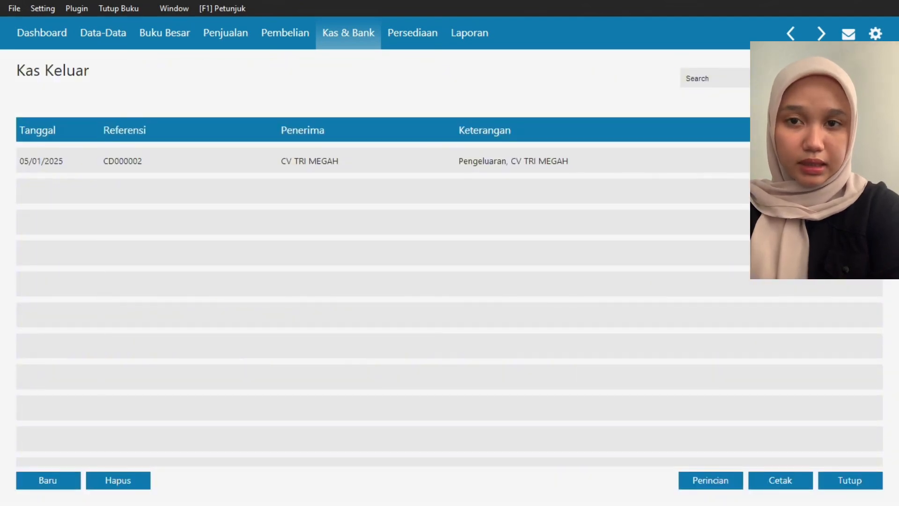
click(47, 481)
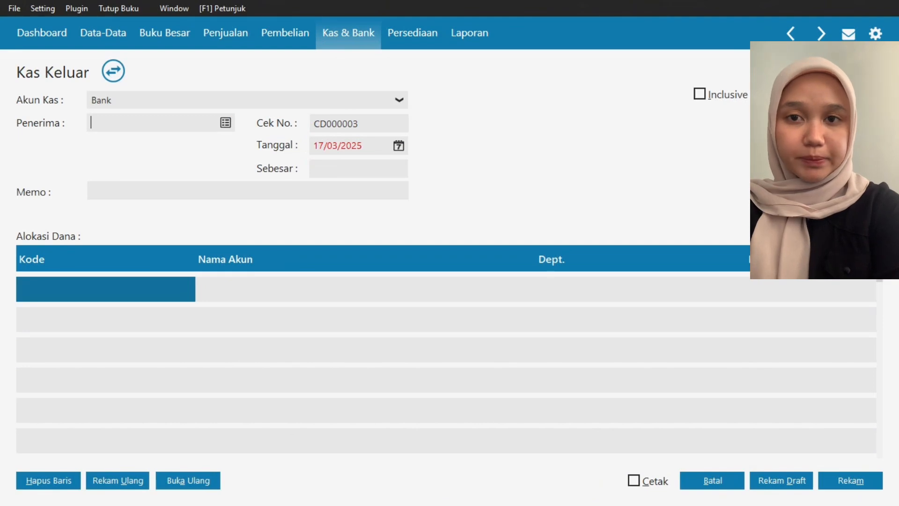
click(398, 99)
click(99, 132)
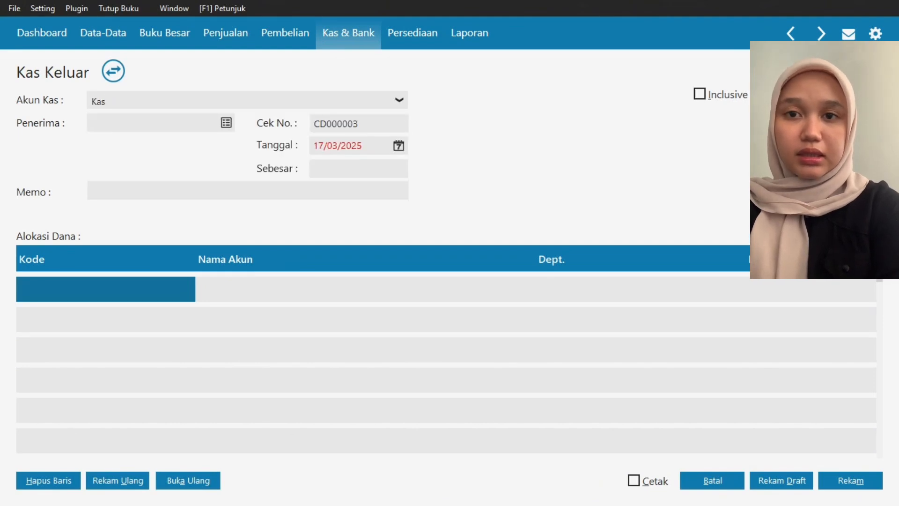
- Create a contact of type Others named LISTRIK from the recipient lookup and select it in the name list
click(226, 123)
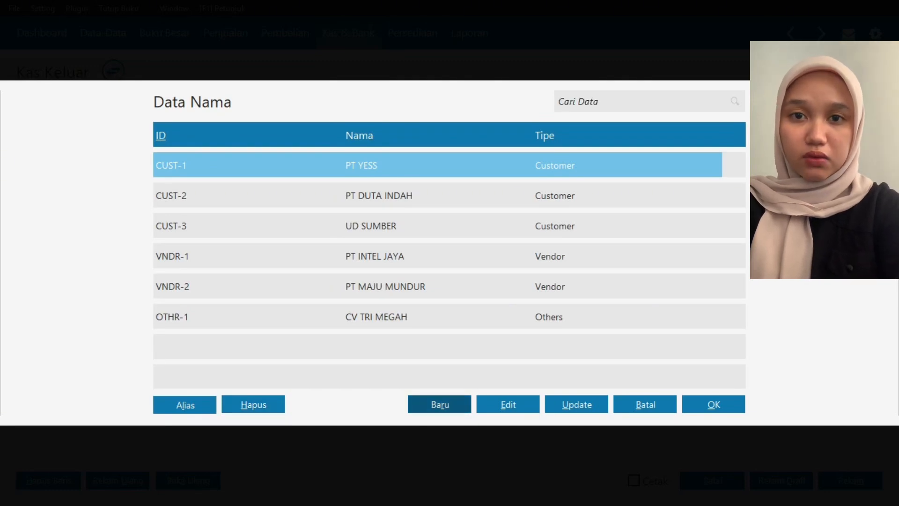
click(440, 404)
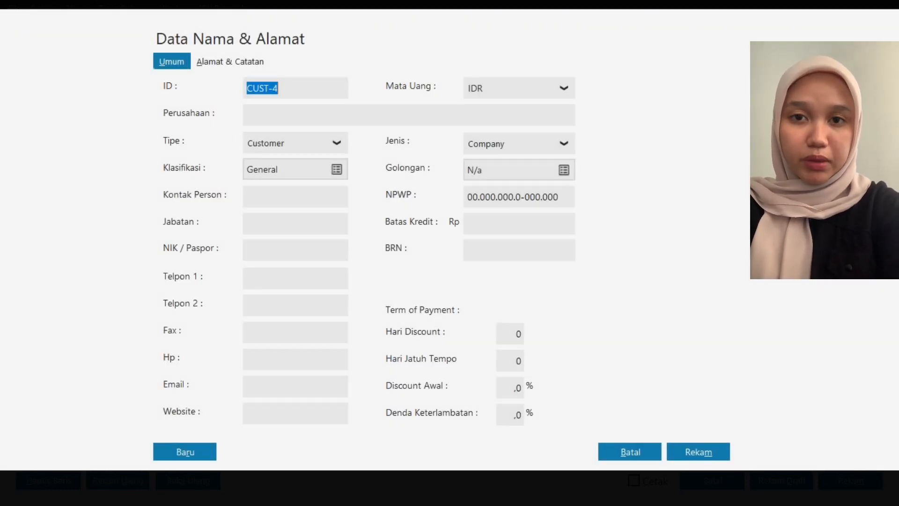
click(336, 142)
click(268, 167)
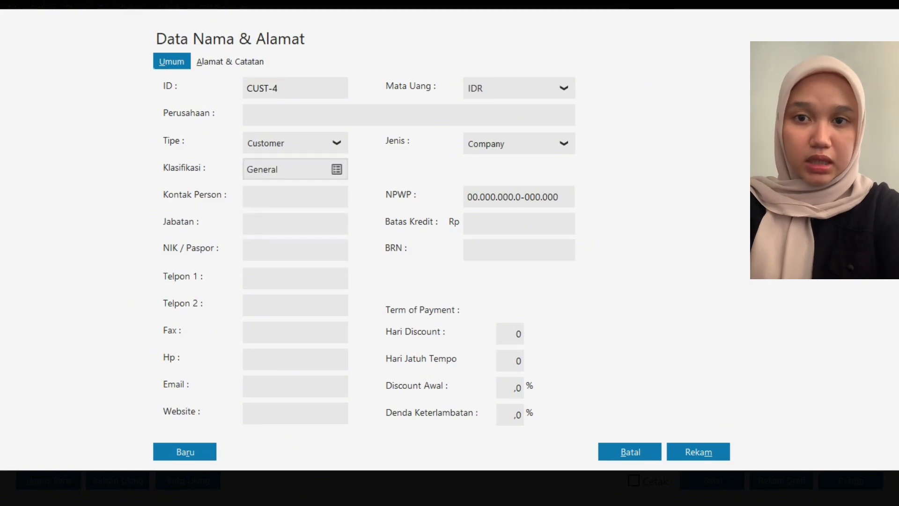
click(263, 115)
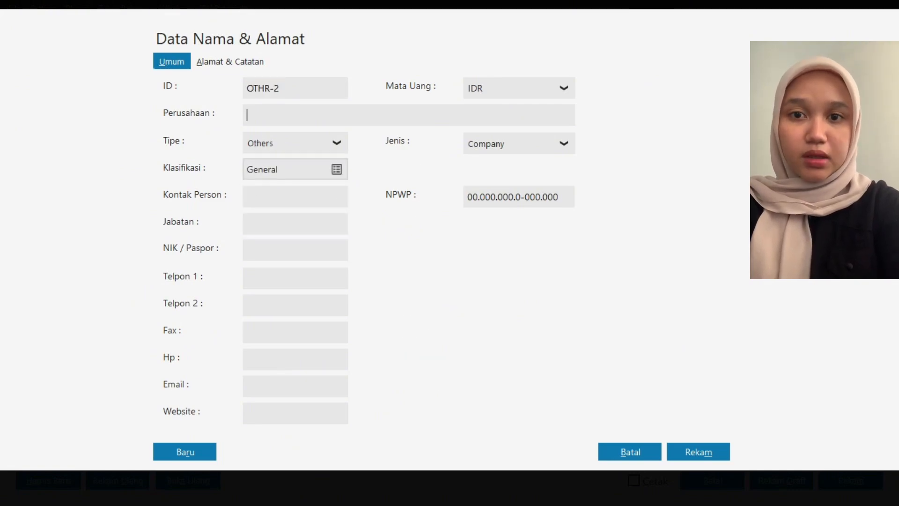
text(LISTRIK)
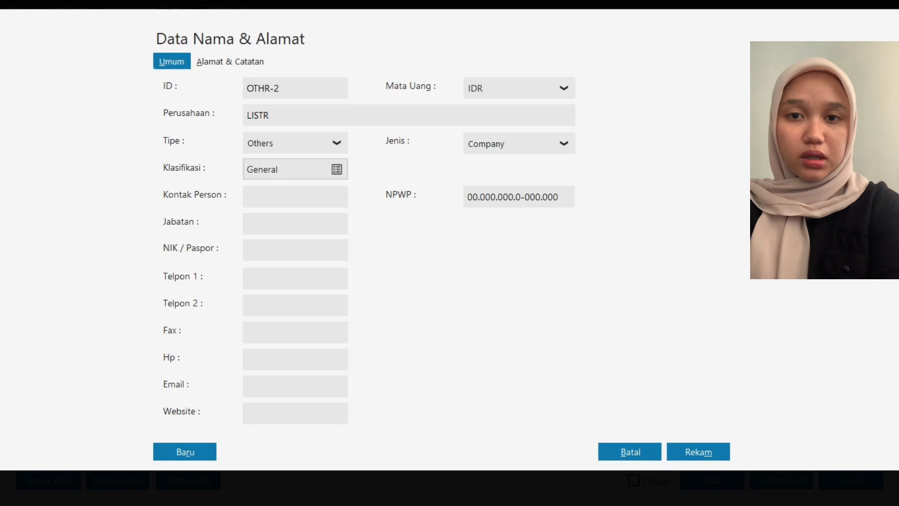
click(697, 452)
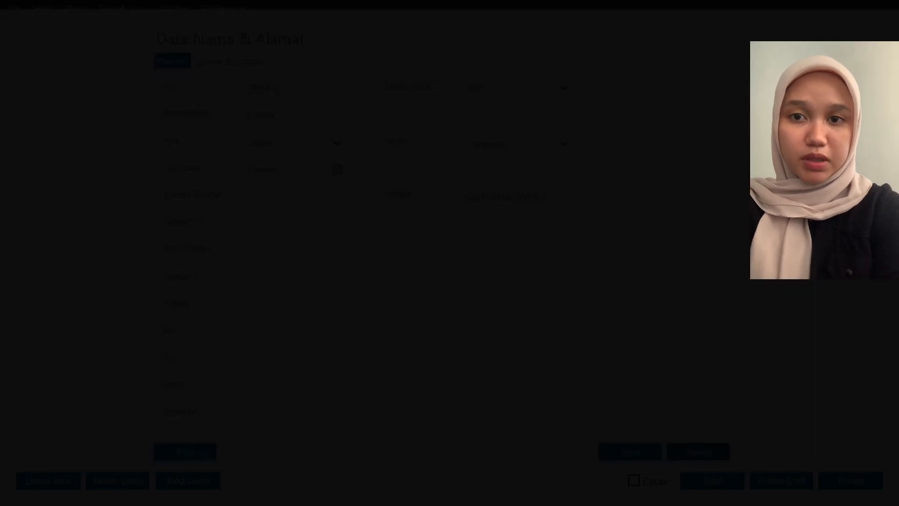
click(645, 327)
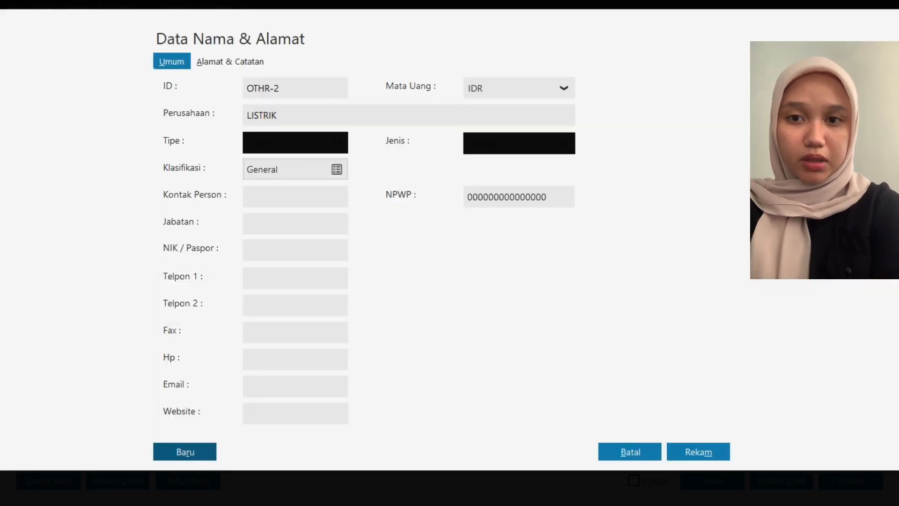
click(440, 347)
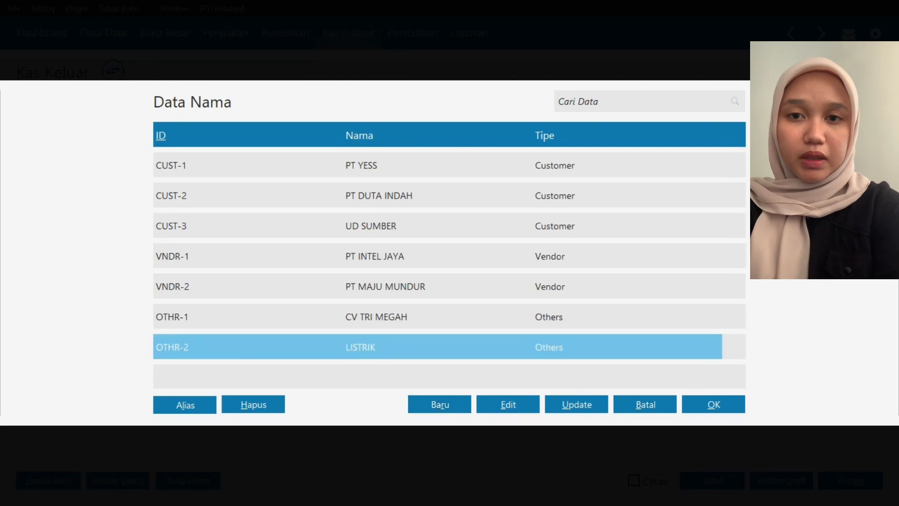
- Use LISTRIK as the disbursement's recipient, date it 15/01/2025 and set the amount to 500000
click(713, 404)
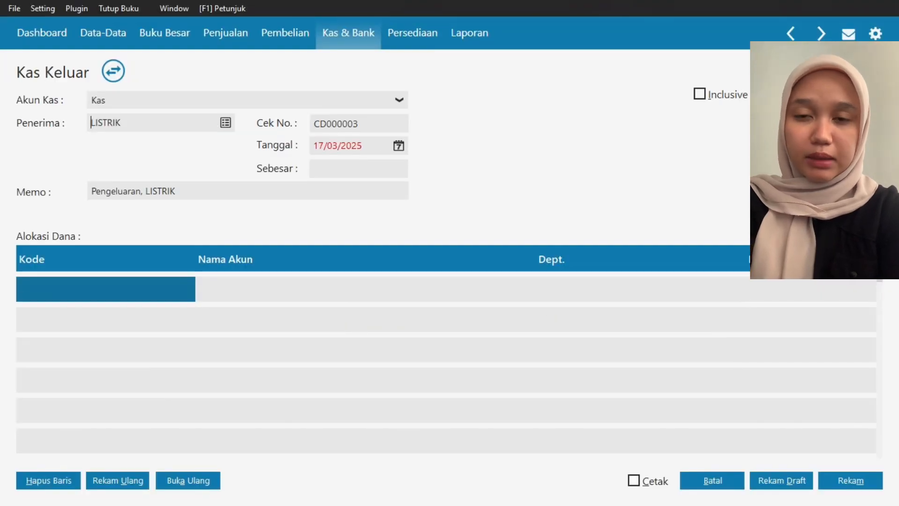
click(351, 169)
click(398, 146)
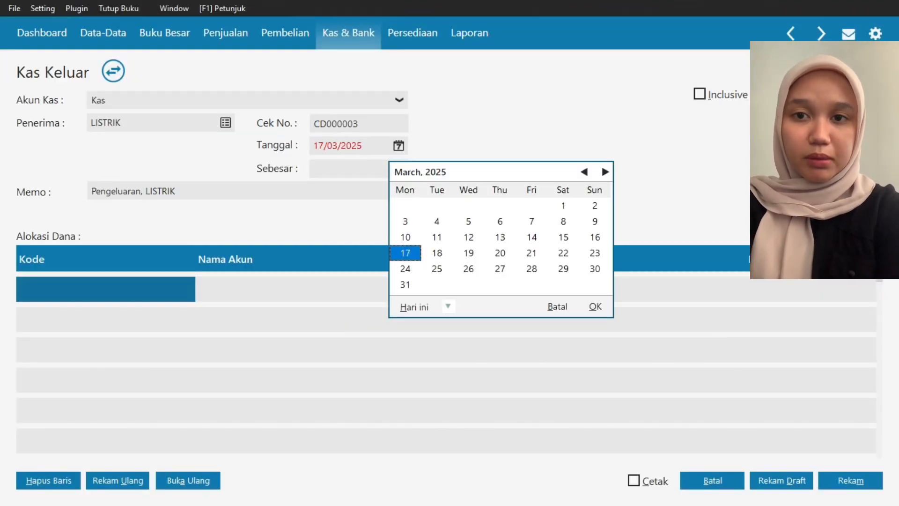
click(563, 238)
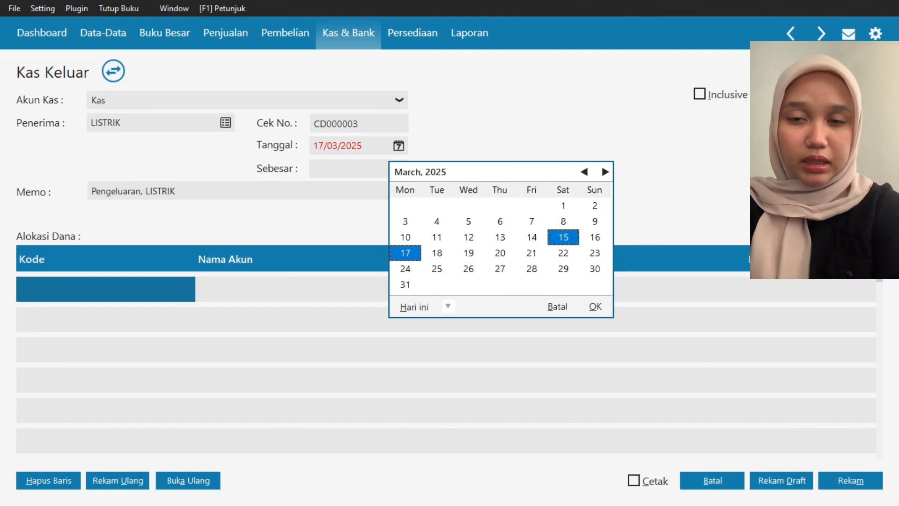
click(584, 171)
click(584, 171)
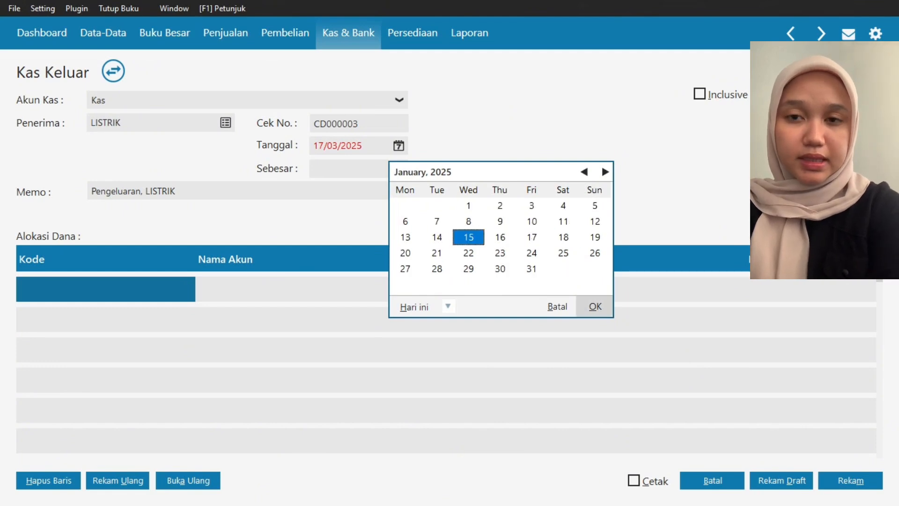
click(595, 306)
click(351, 169)
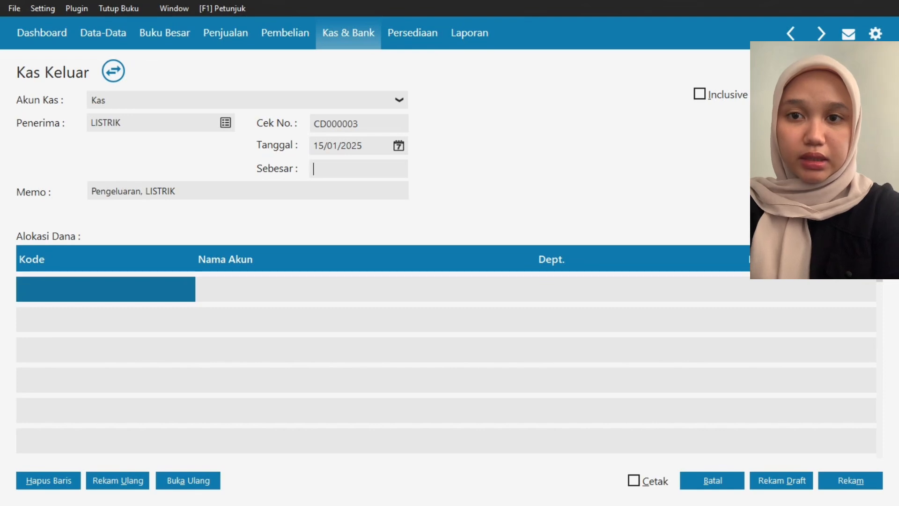
text(500000)
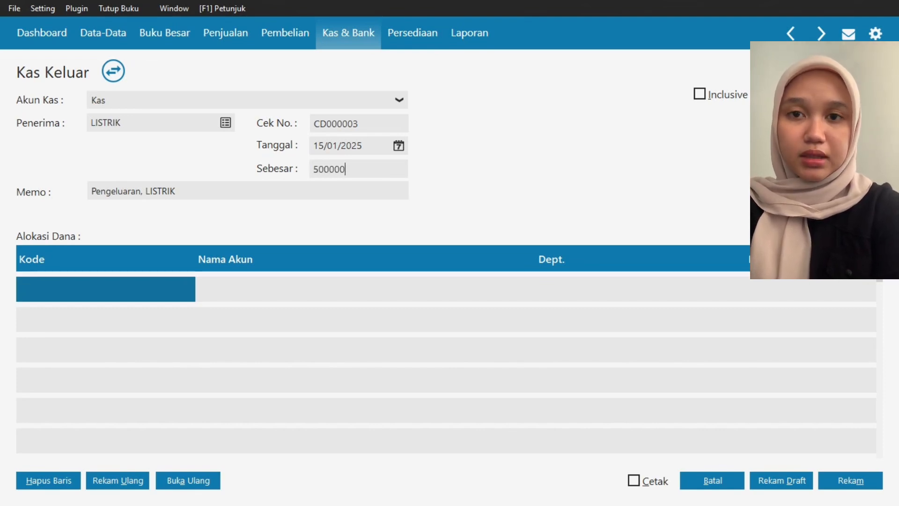
- Allocate 500000 to the Beban Listrik account and record the electricity disbursement
key(Tab)
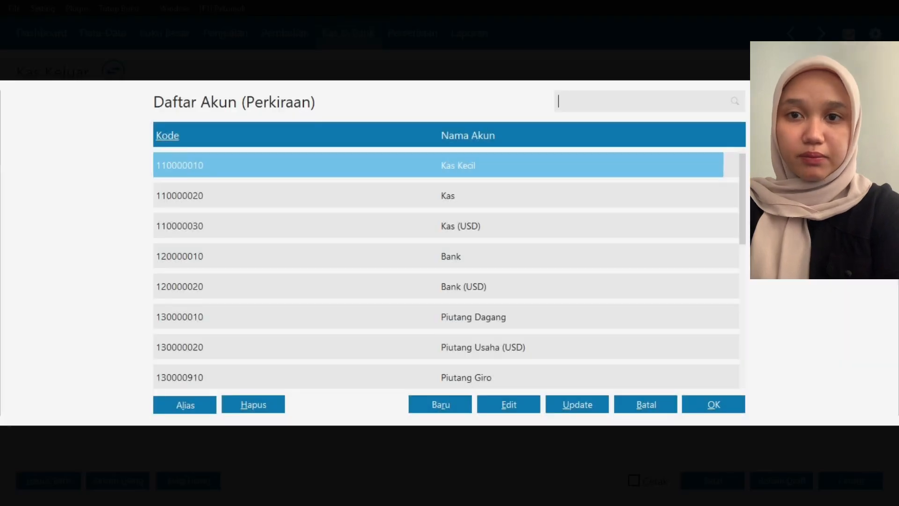
key(Down)
key(Down)
key(Down)
key(Down)
key(Down)
key(Down)
key(Down)
key(Down)
key(Down)
key(Down)
key(Down)
key(Down)
key(Down)
key(Down)
key(Down)
key(Down)
key(Down)
key(Down)
key(Down)
key(Down)
key(Down)
key(Down)
key(Down)
key(Down)
key(Down)
key(Down)
key(Down)
key(Down)
key(Down)
key(Down)
key(Down)
key(Down)
key(Down)
key(Down)
key(Down)
key(Down)
key(Down)
key(Down)
key(Down)
key(Down)
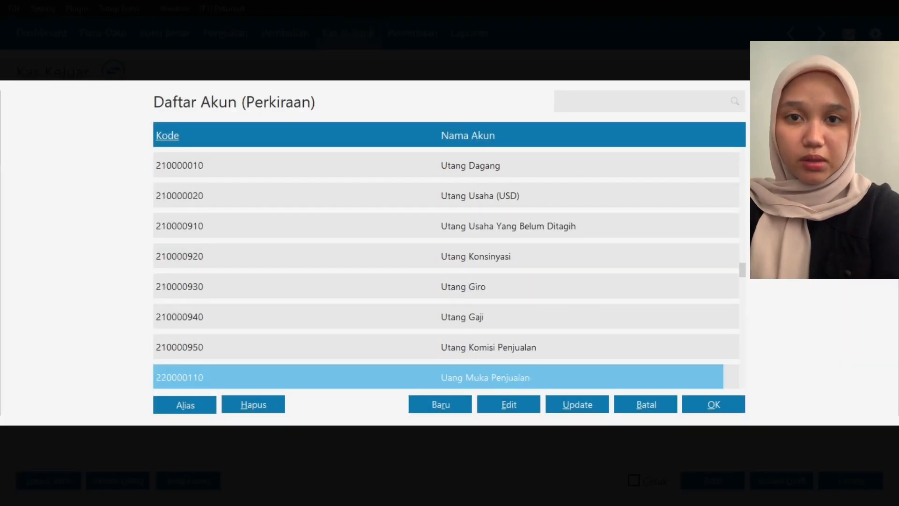
key(Down)
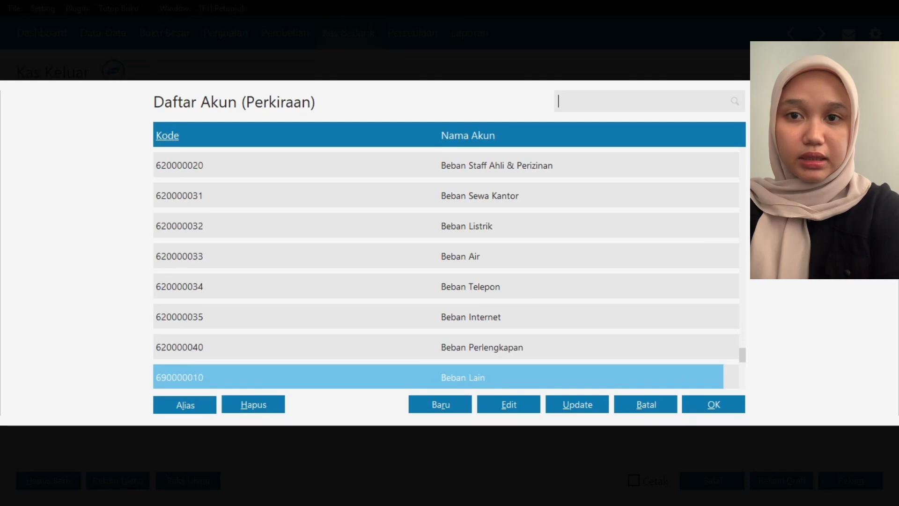
key(Up)
key(Up)
key(Up)
key(Up)
key(Up)
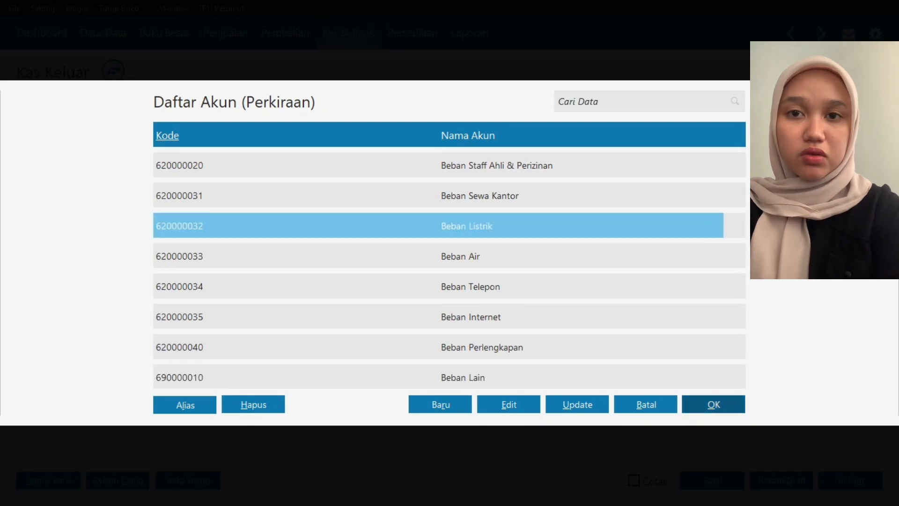
key(Return)
click(680, 289)
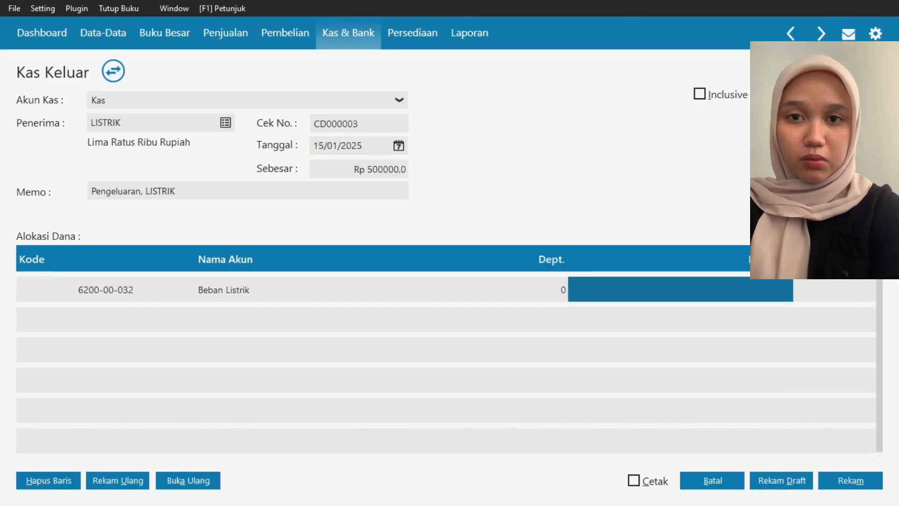
text(500000)
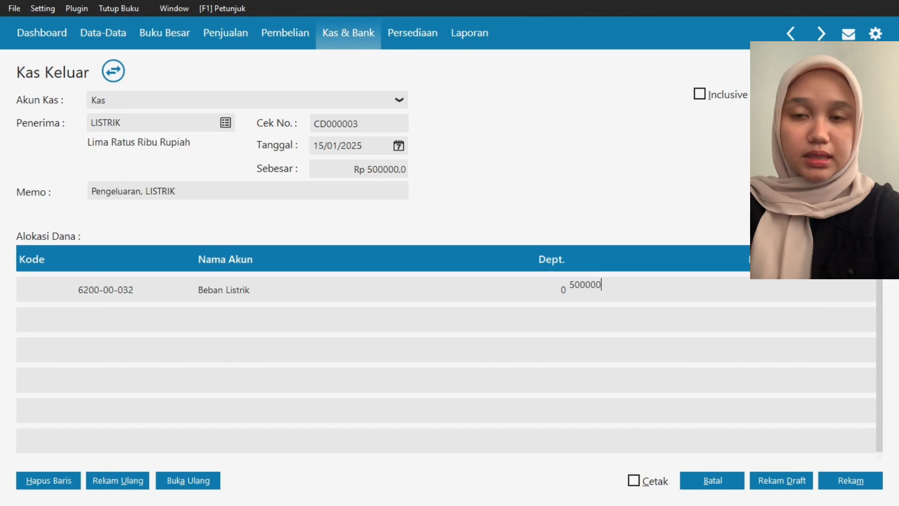
click(850, 480)
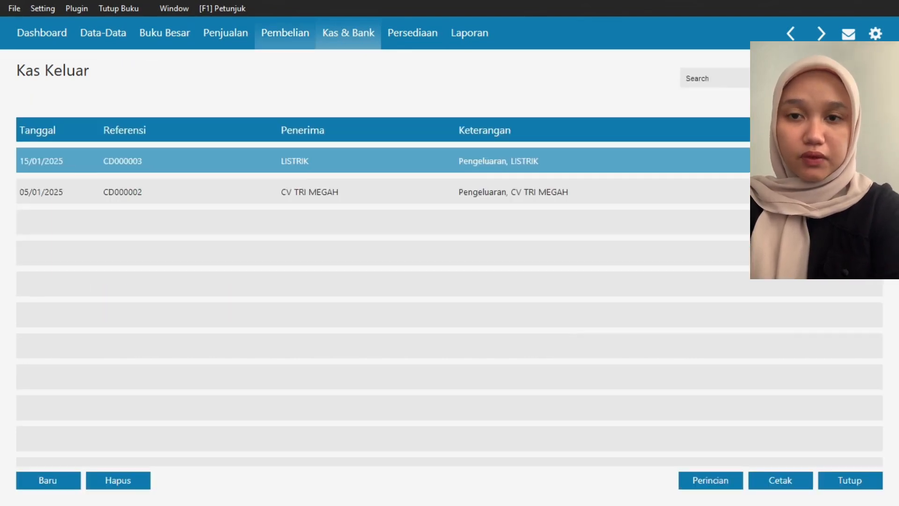
- Start a new Pembayaran Hutang Usaha entry paid from the Kas account to PT MAJU MUNDUR
click(285, 33)
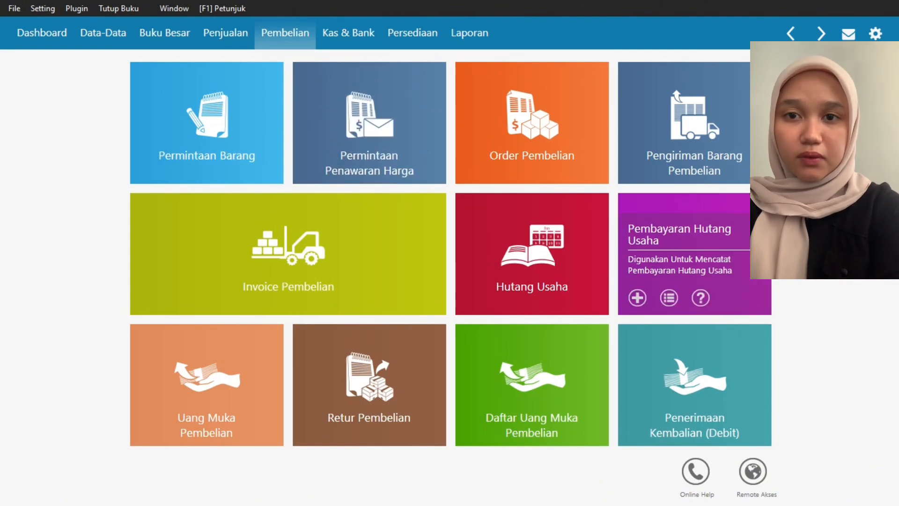
click(669, 298)
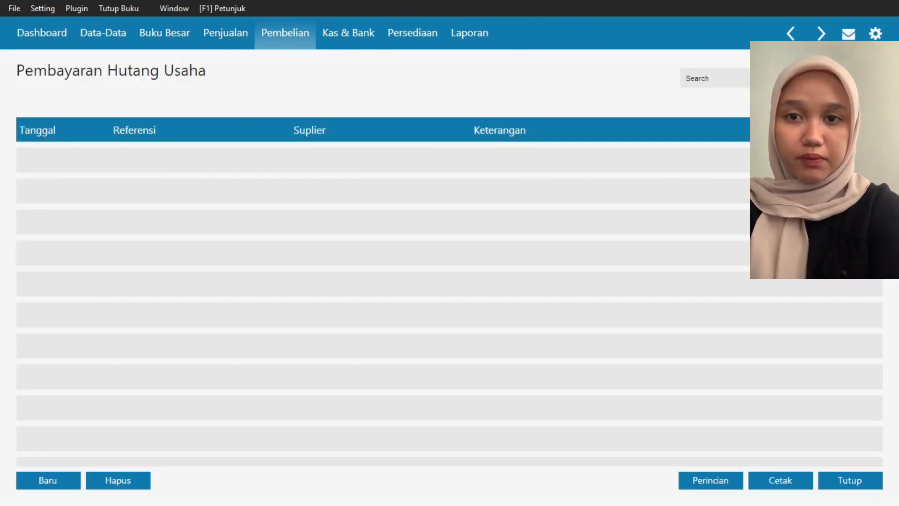
click(47, 480)
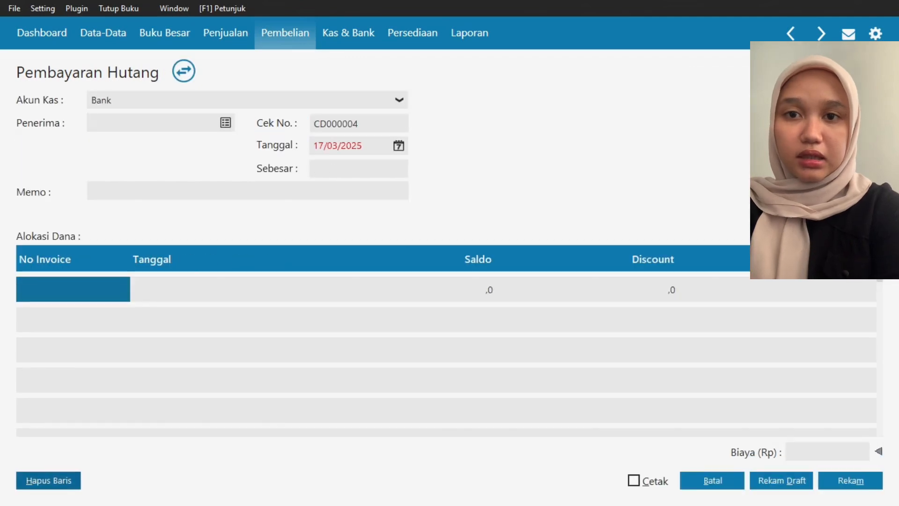
click(399, 100)
key(Up)
key(Up)
key(Return)
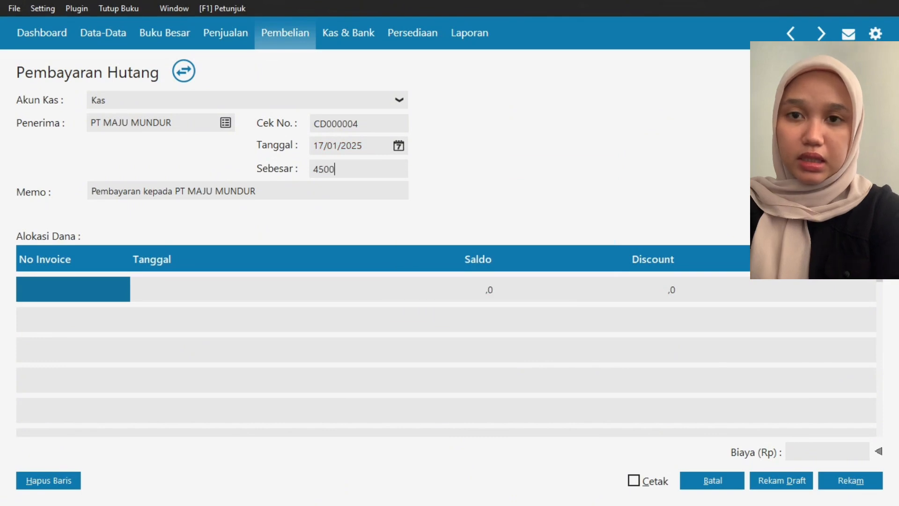
- Date the payable payment 17/01/2025, set its amount to 4500000, allocate it to invoice Inv-02 and record it
text(00000)
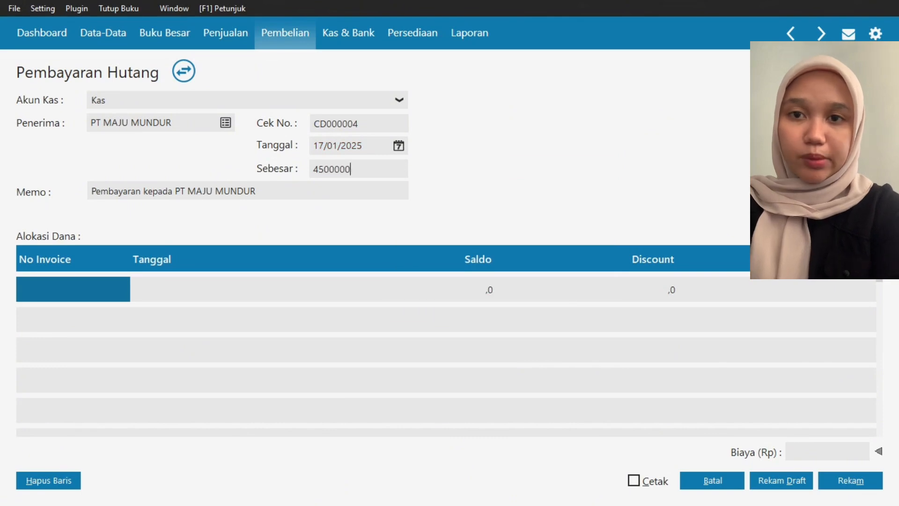
double_click(73, 289)
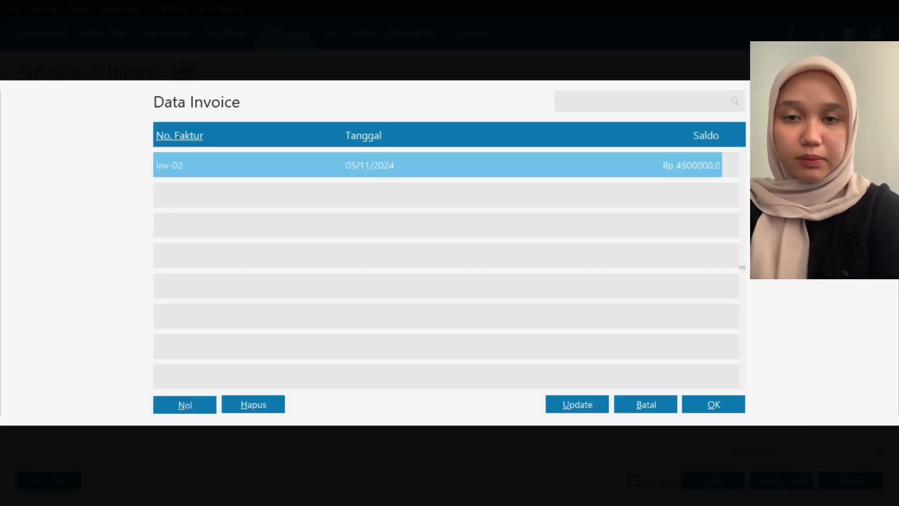
click(713, 404)
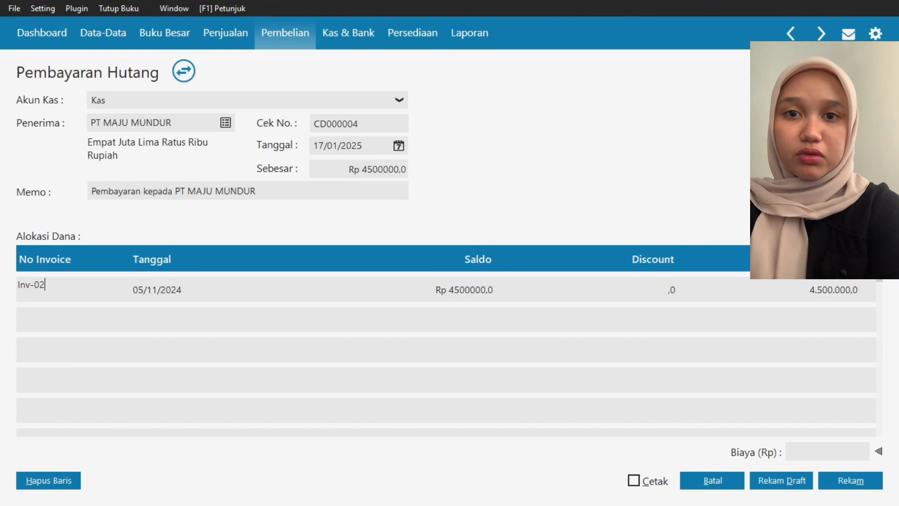
click(403, 289)
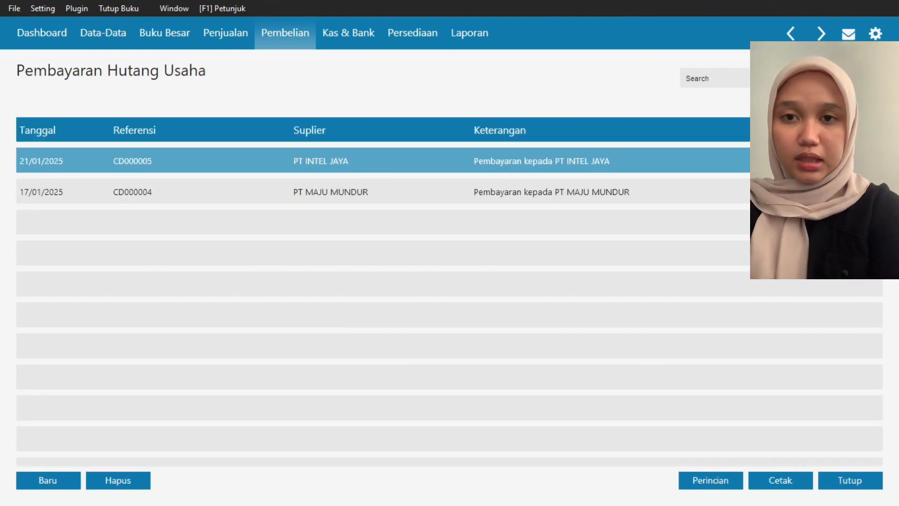
- Start a new Pemakaian / Penyesuaian Barang entry dated 28/01/2025 and add item B04, TV 30"
click(412, 32)
mouse_move(369, 123)
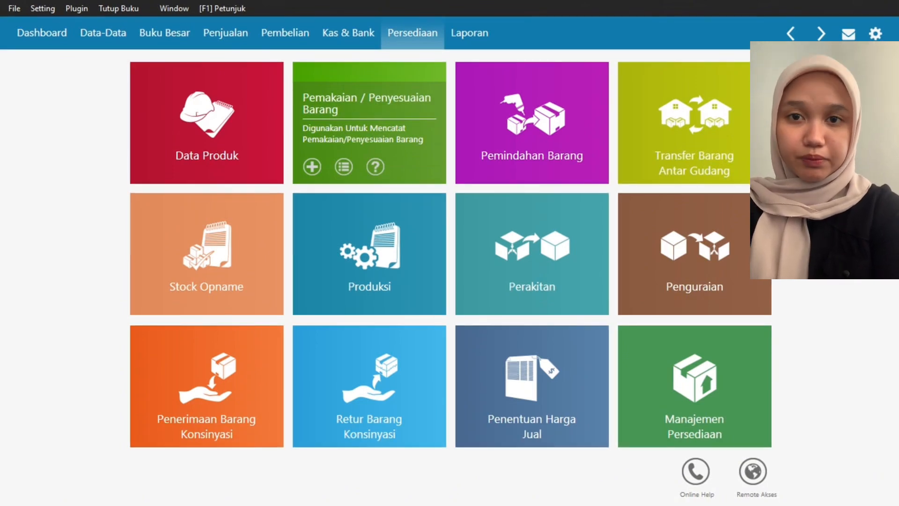
click(344, 166)
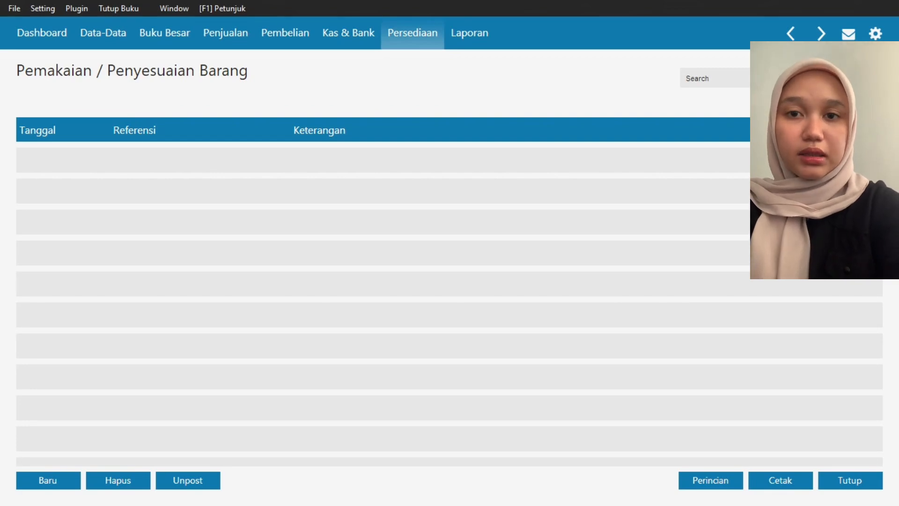
click(48, 479)
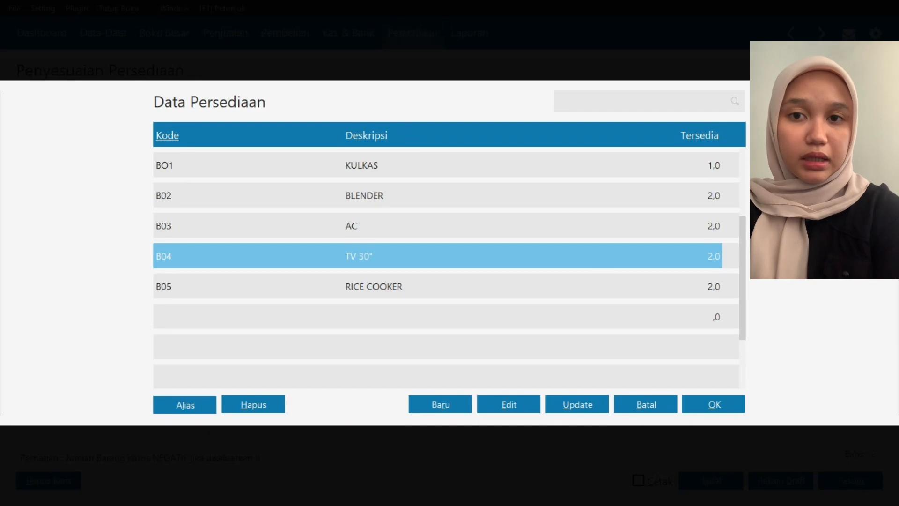
key(Return)
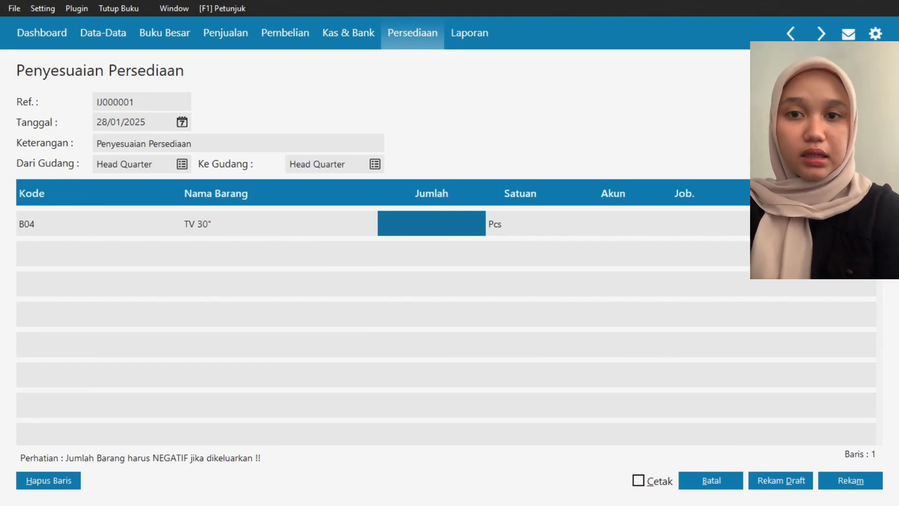
- Set the TV 30" quantity to -1 with the Penyesuaian Persediaan account 510000040, and record the inventory adjustment
text(-1)
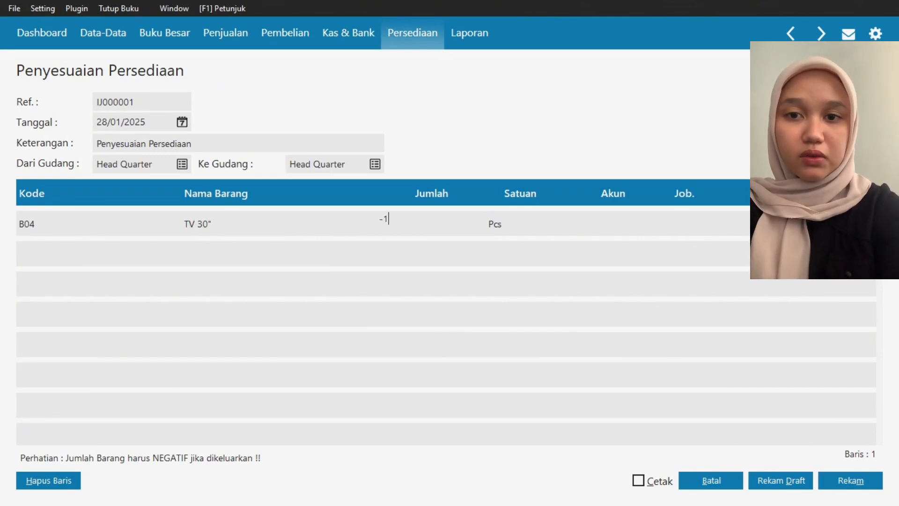
key(Return)
key(Return)
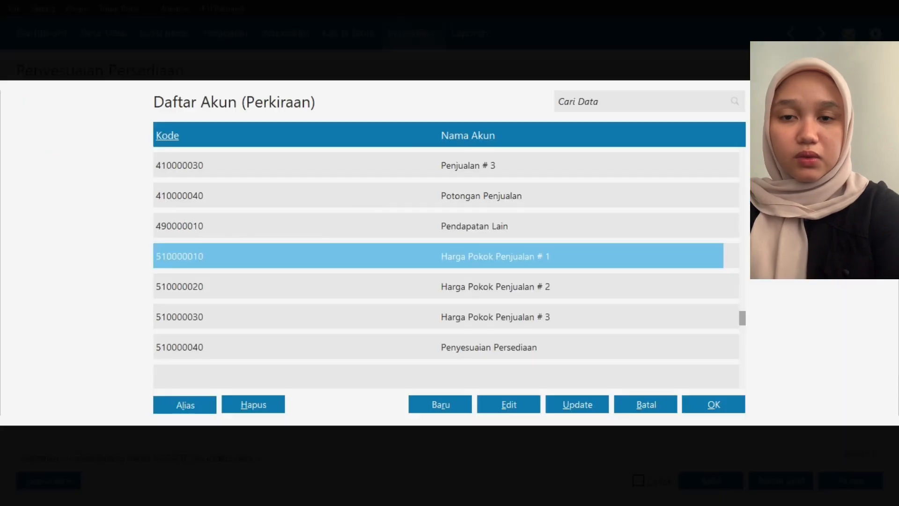
key(Down)
key(Down)
key(Down)
key(Return)
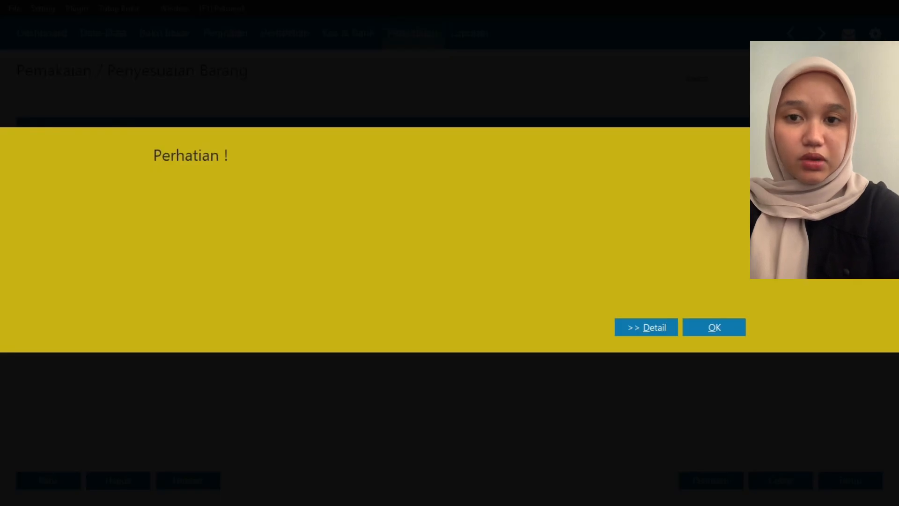
click(655, 328)
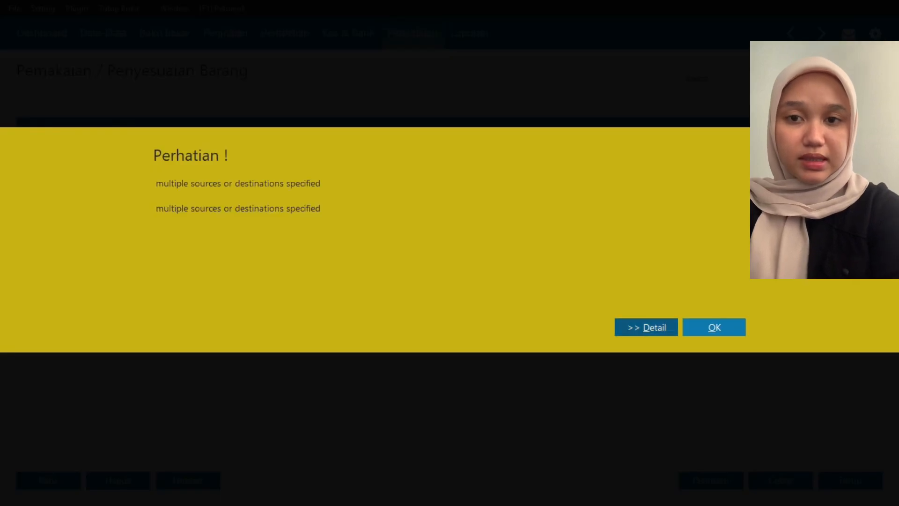
click(714, 327)
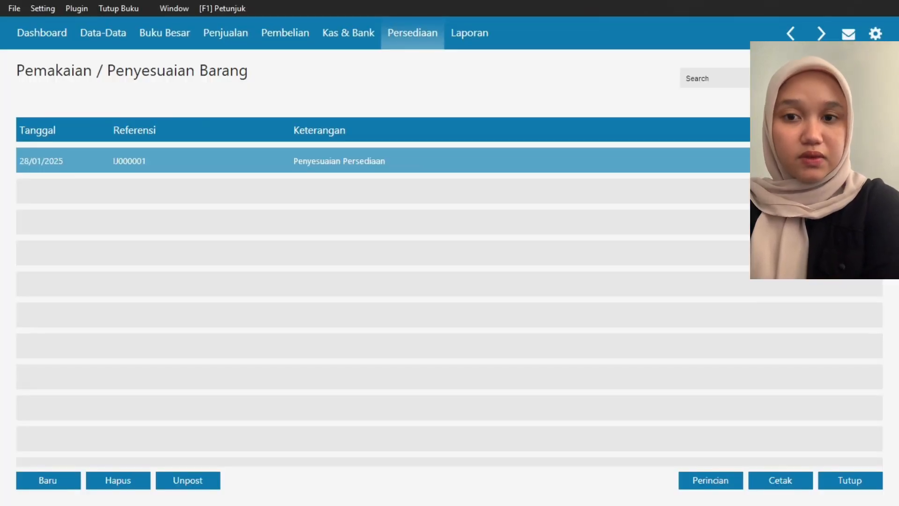